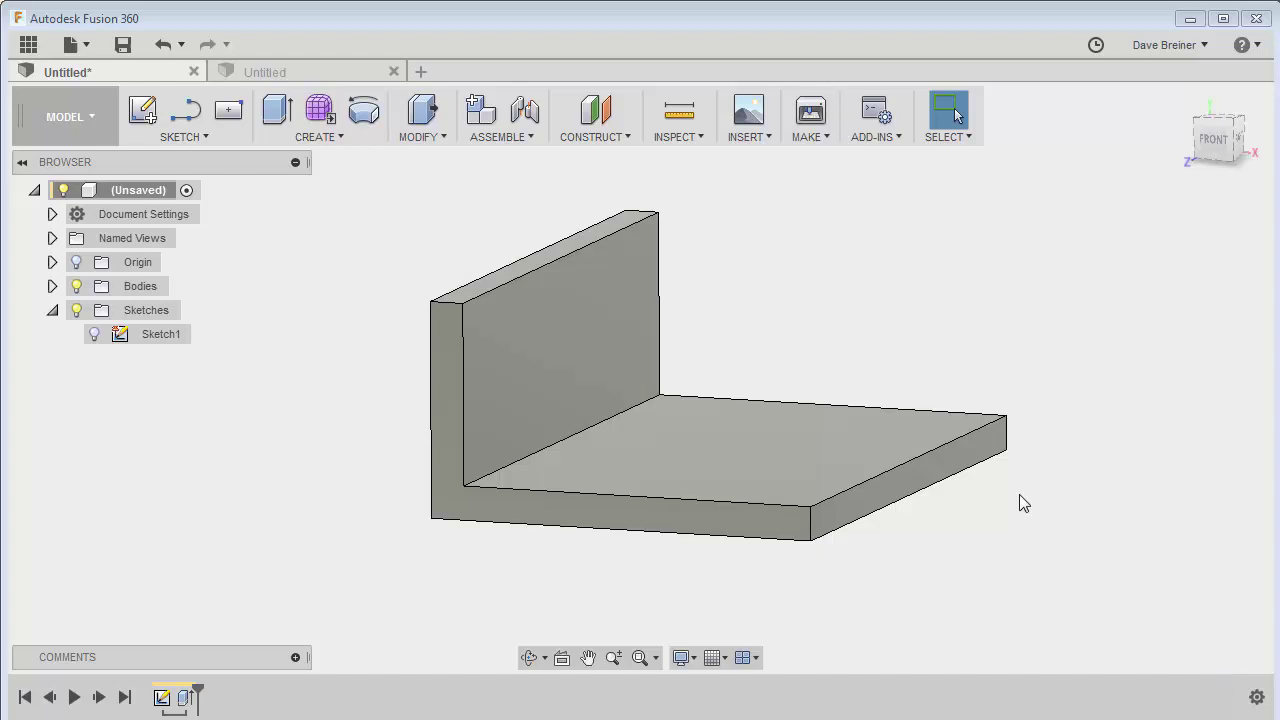
Create an offset plane about -5.235 in from the bracket's L-shaped end face
click(596, 110)
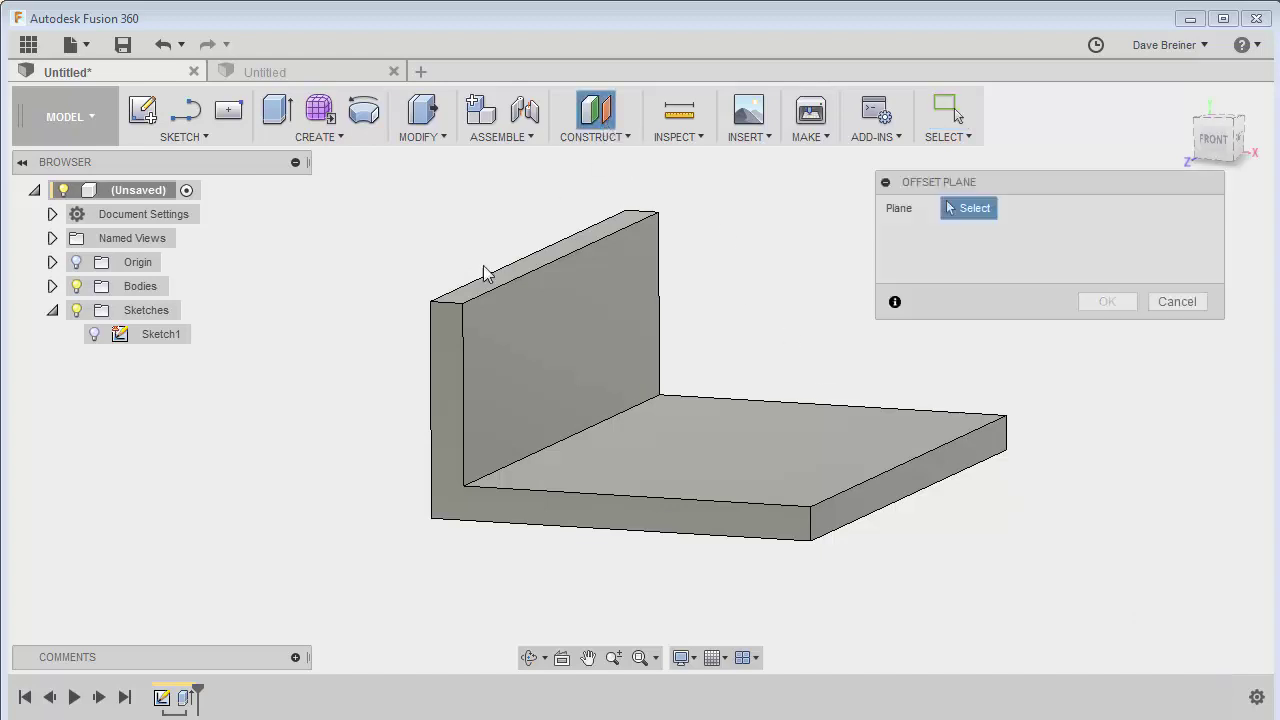
click(435, 364)
drag(429, 370, 586, 260)
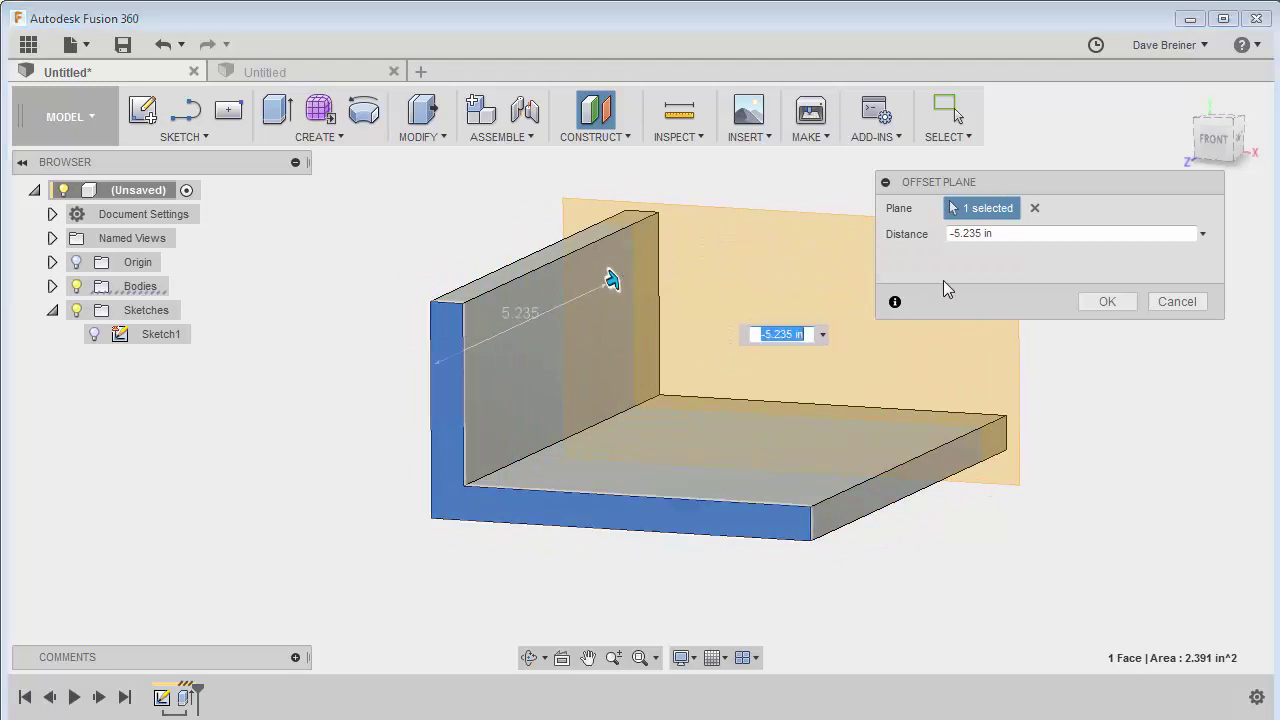
click(1105, 303)
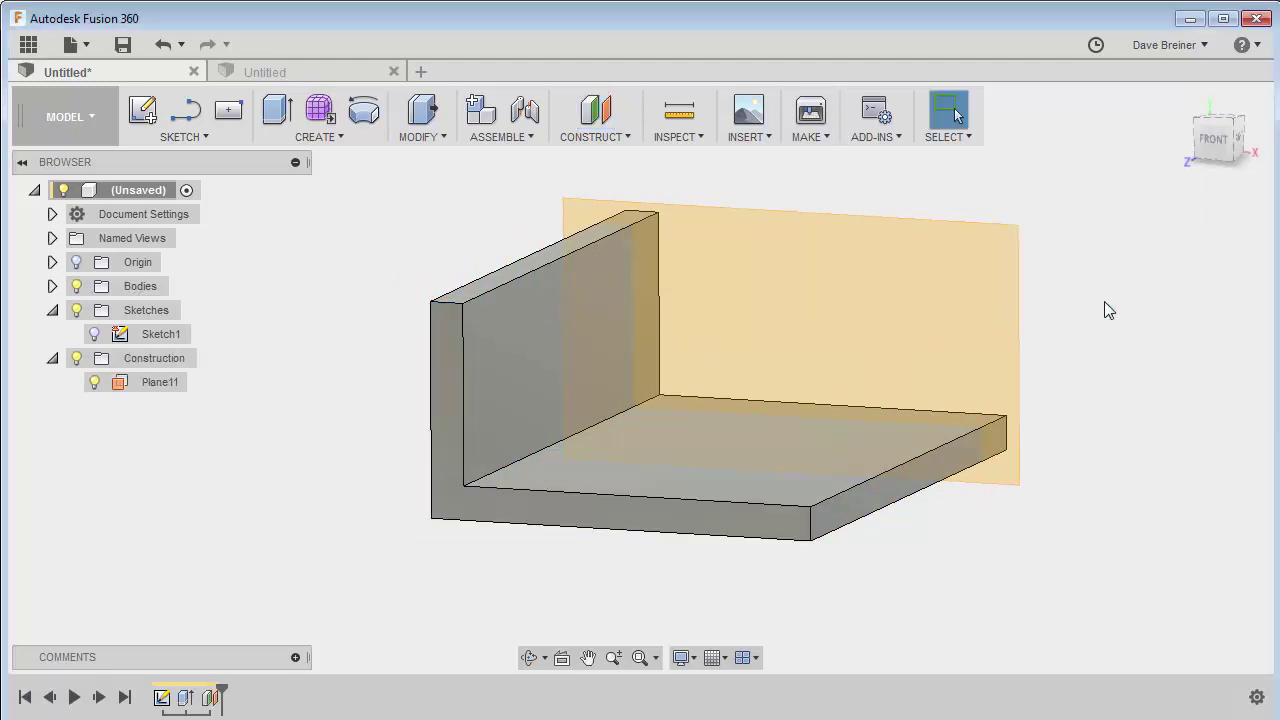
Examine the Design preferences for 3D sketching, automatic edge projection and dimension editing
click(1203, 44)
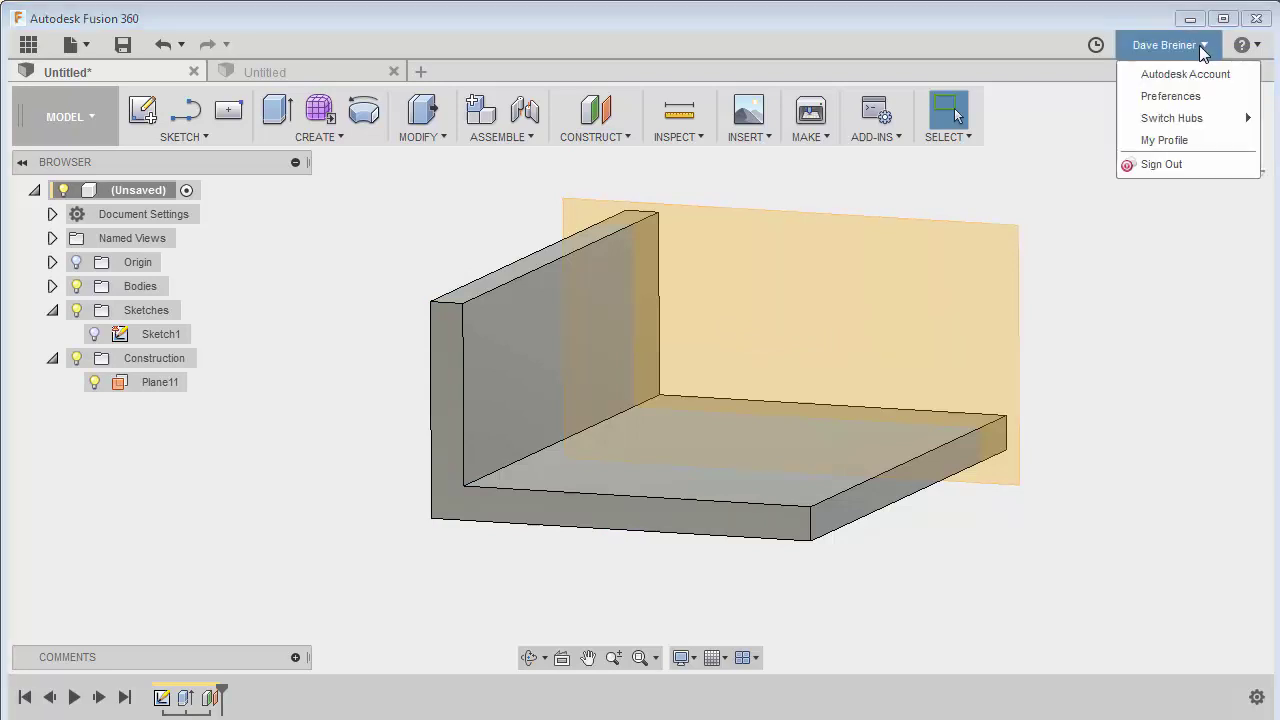
click(1168, 98)
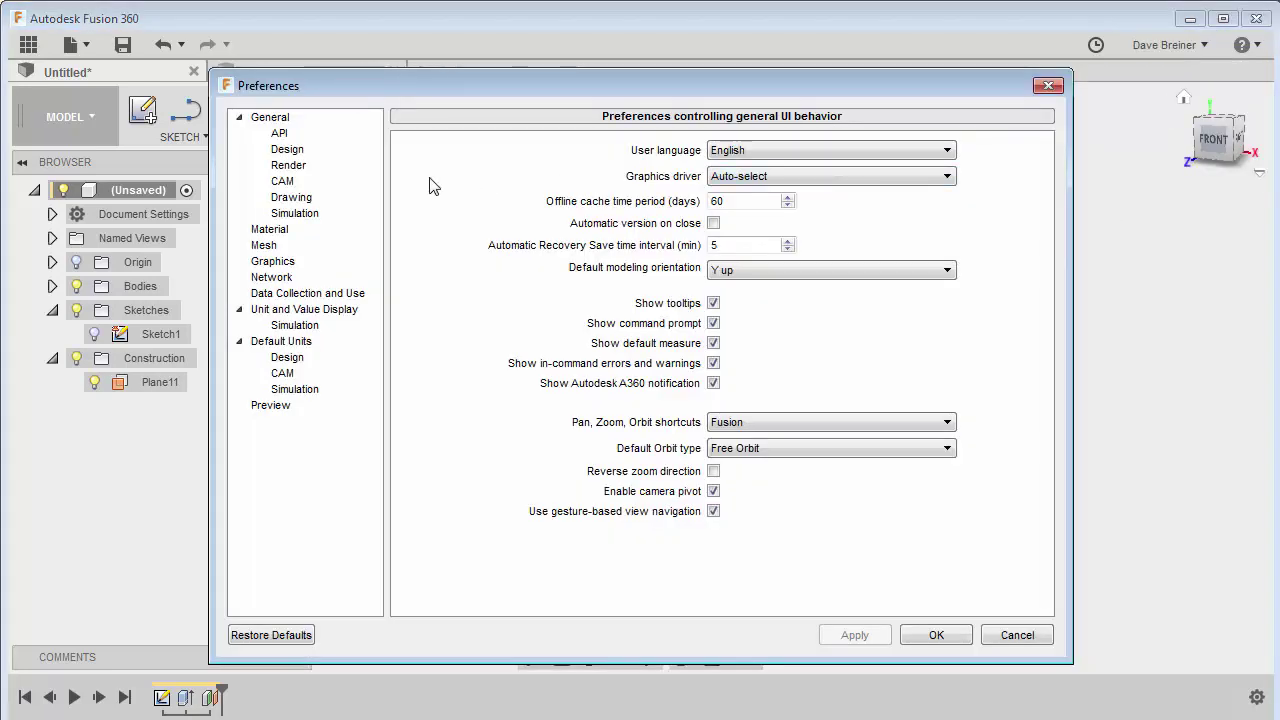
click(287, 150)
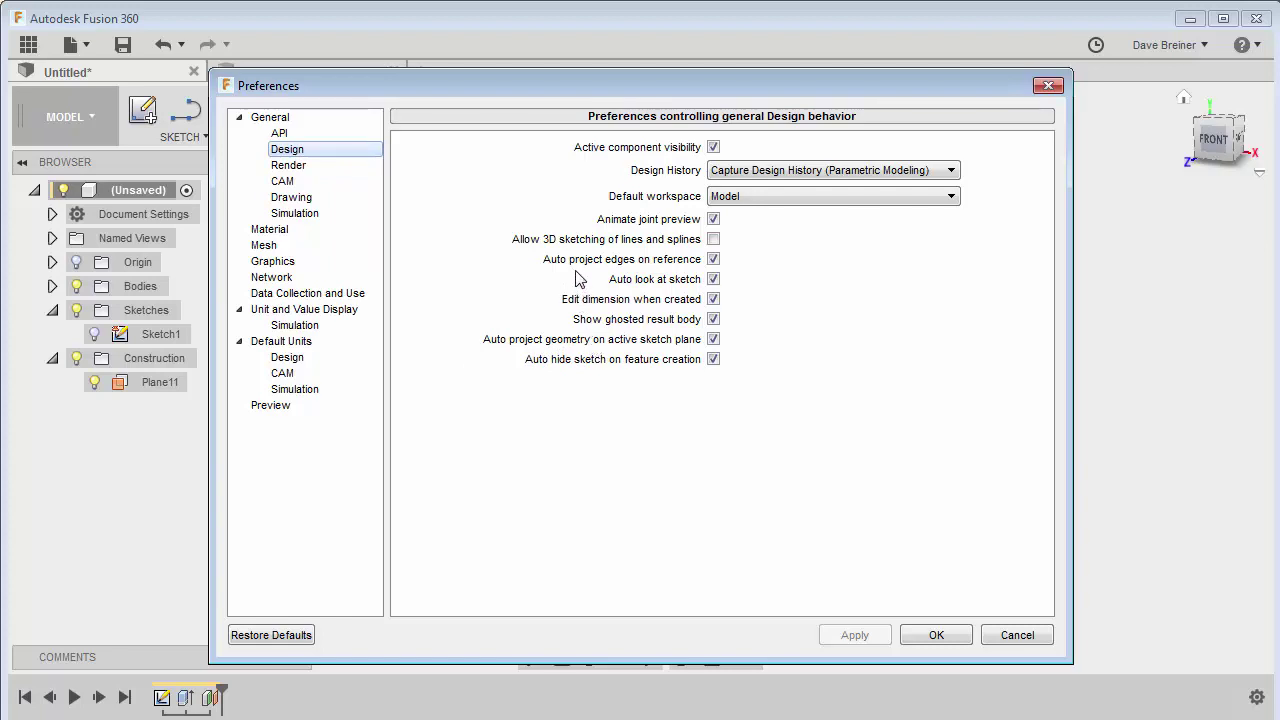
mouse_move(658, 268)
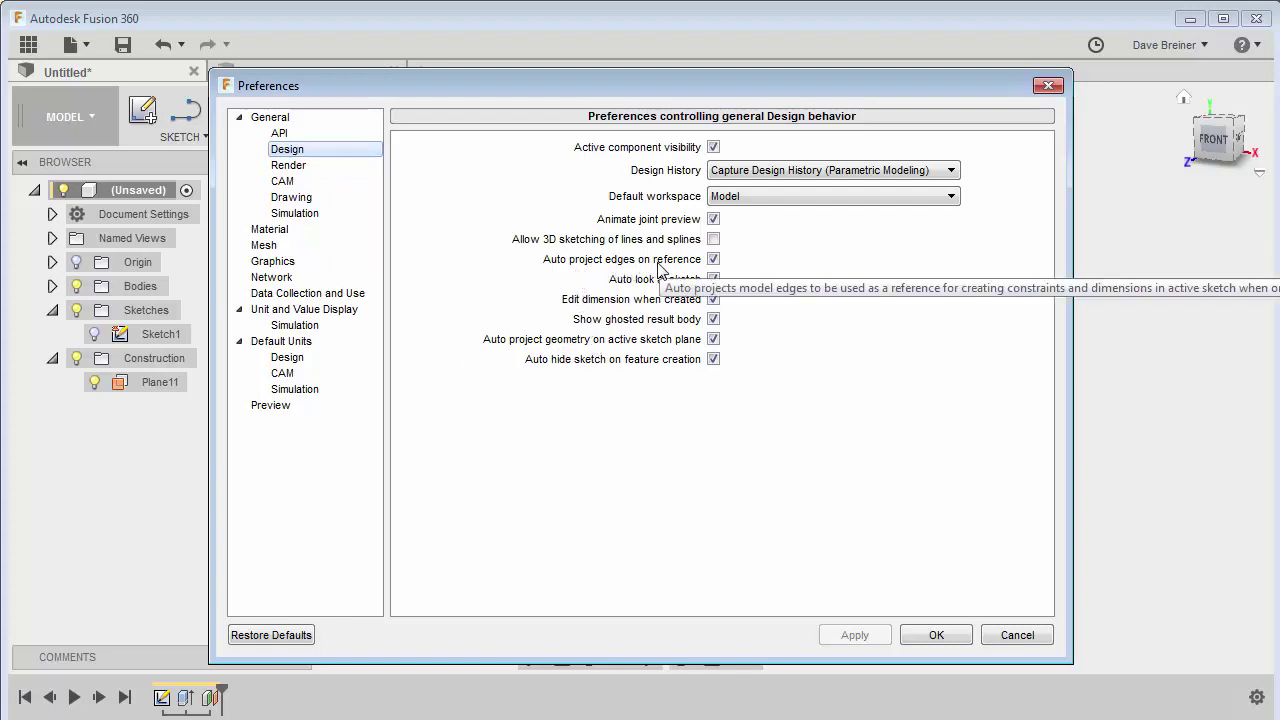
mouse_move(538, 250)
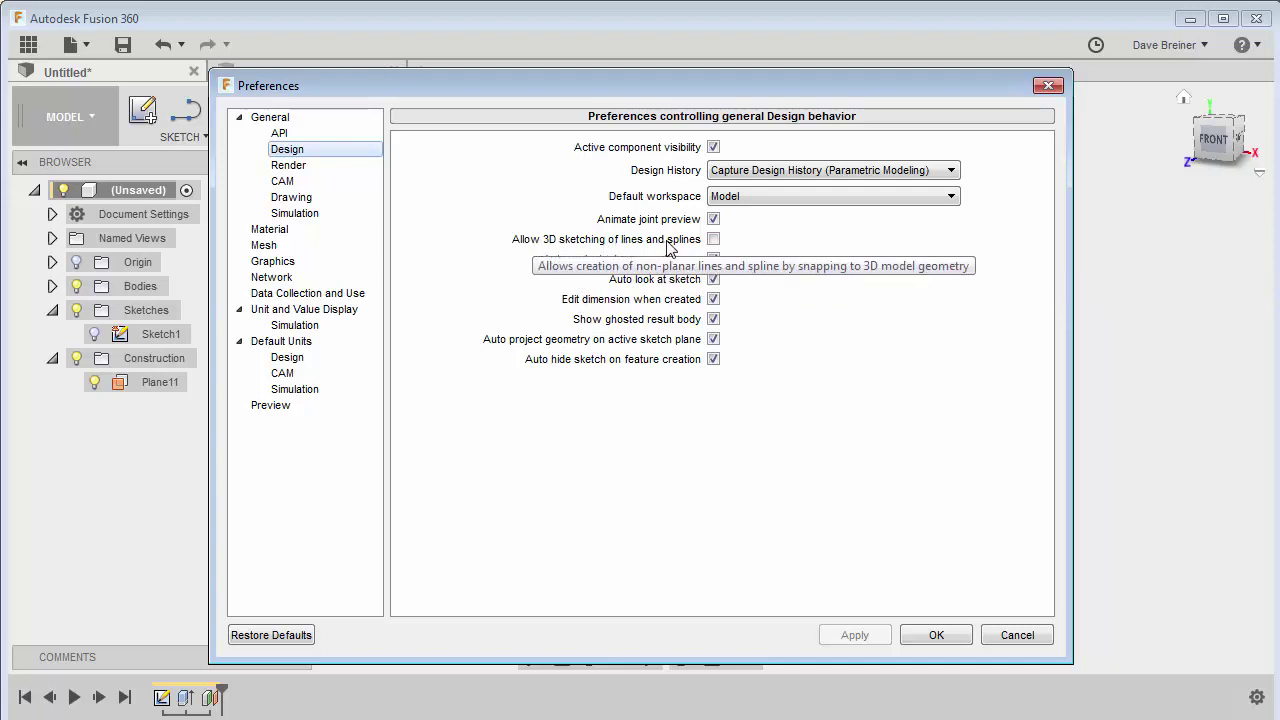
mouse_move(765, 311)
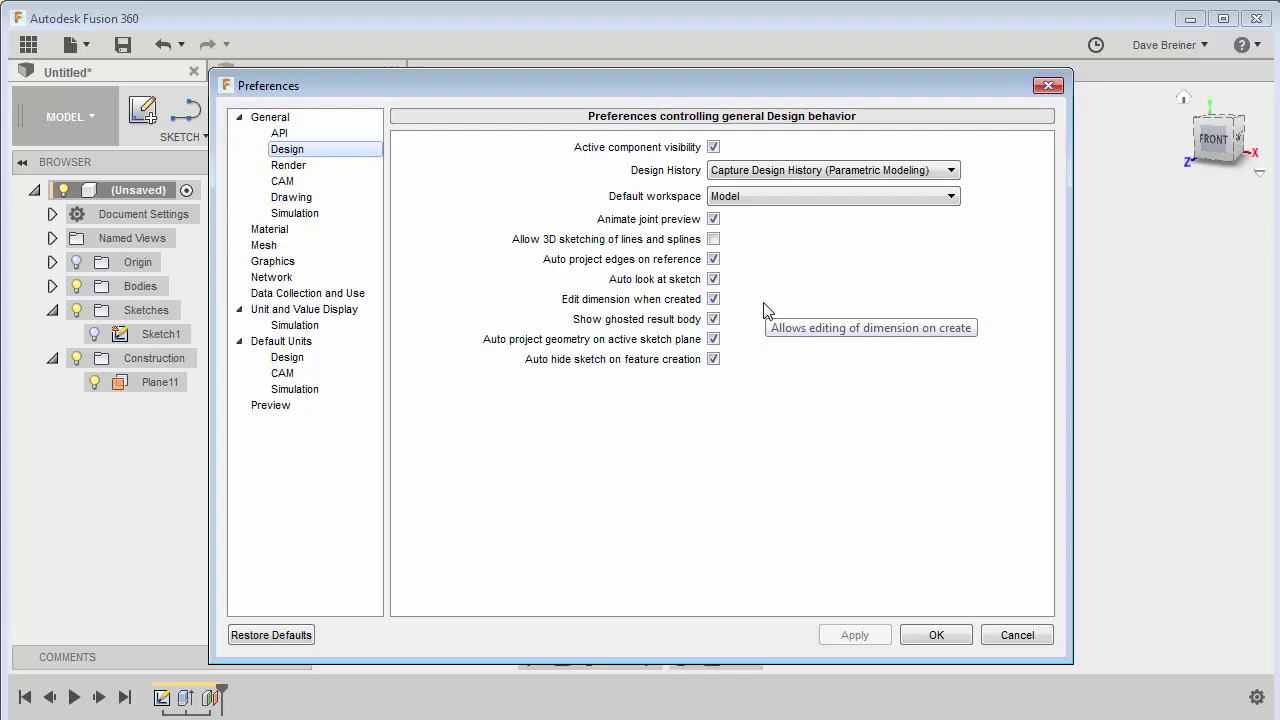
click(936, 636)
On the offset plane, sketch a diagonal line about 2.18 in long at about 48.8° from the wall's inner face to the base's upper face
click(777, 246)
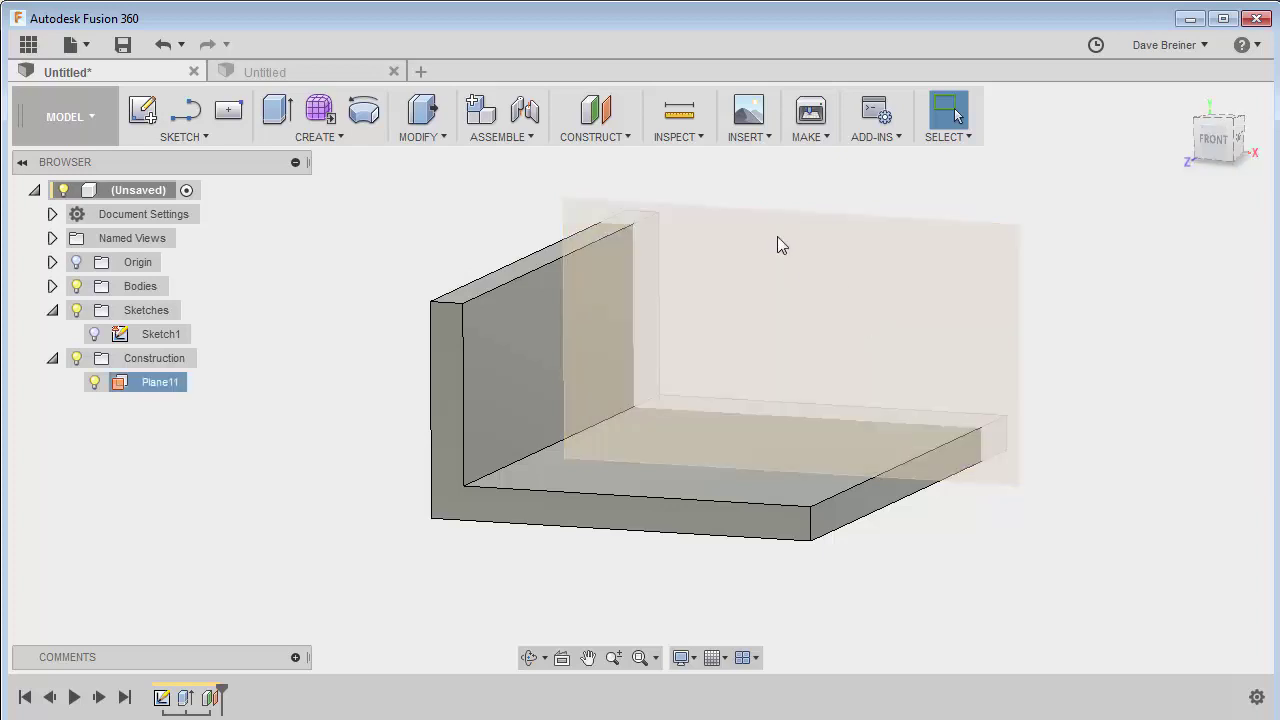
click(142, 110)
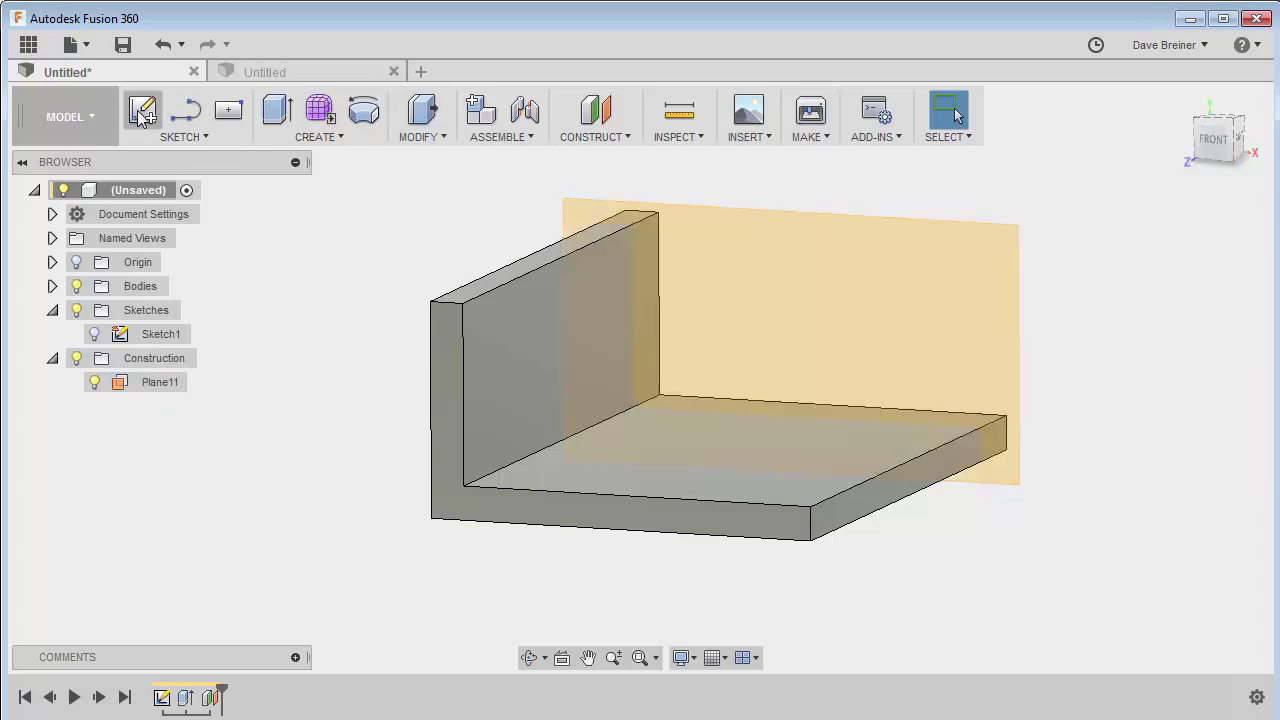
click(766, 204)
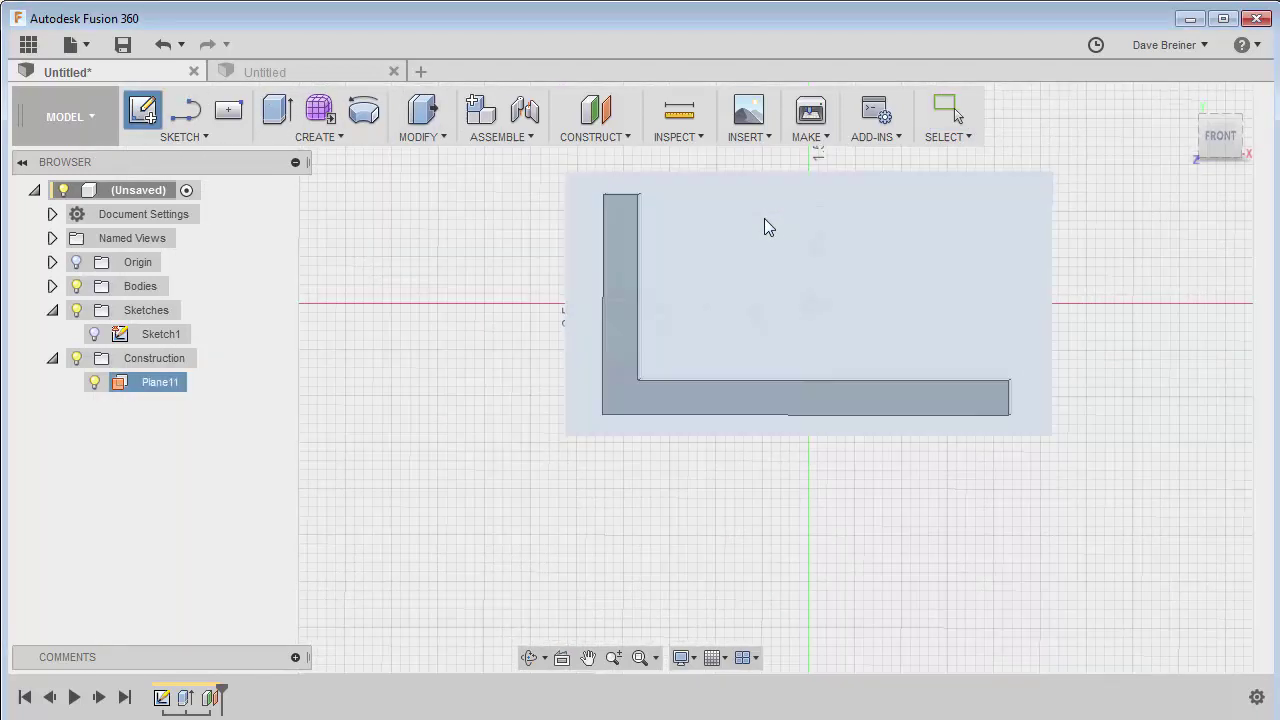
click(764, 227)
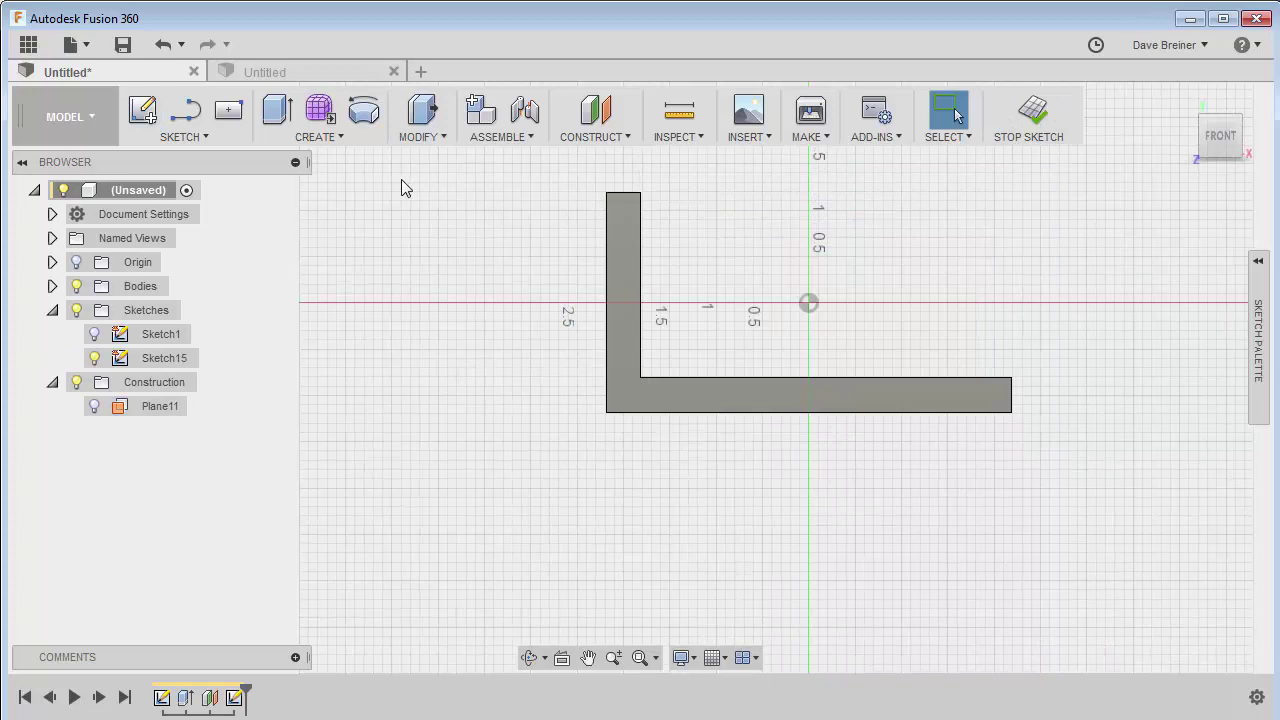
key(s)
click(416, 226)
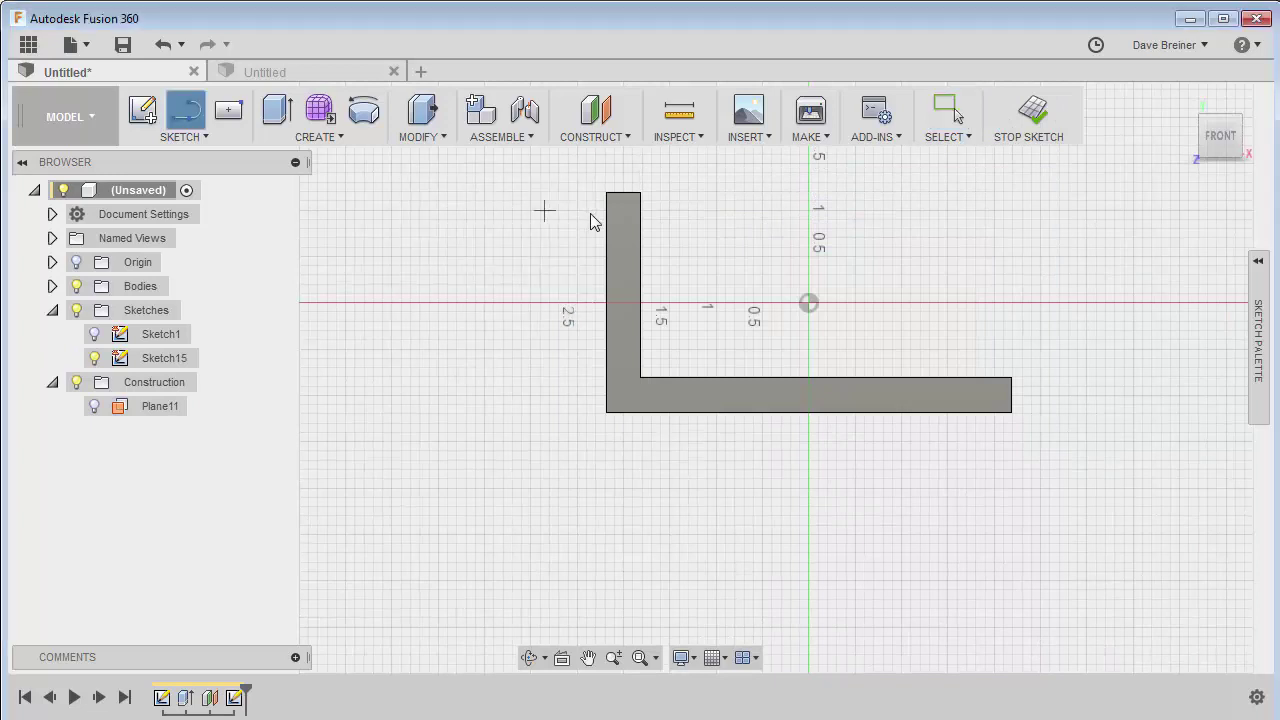
click(643, 226)
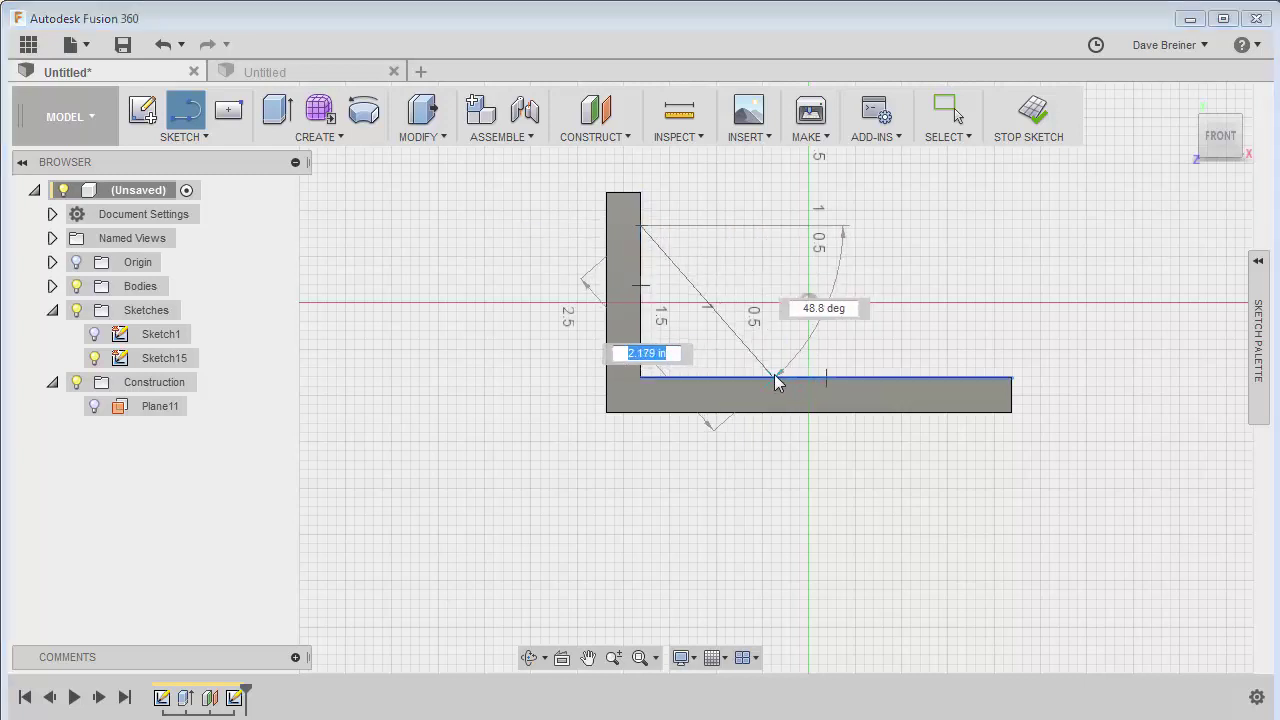
click(777, 380)
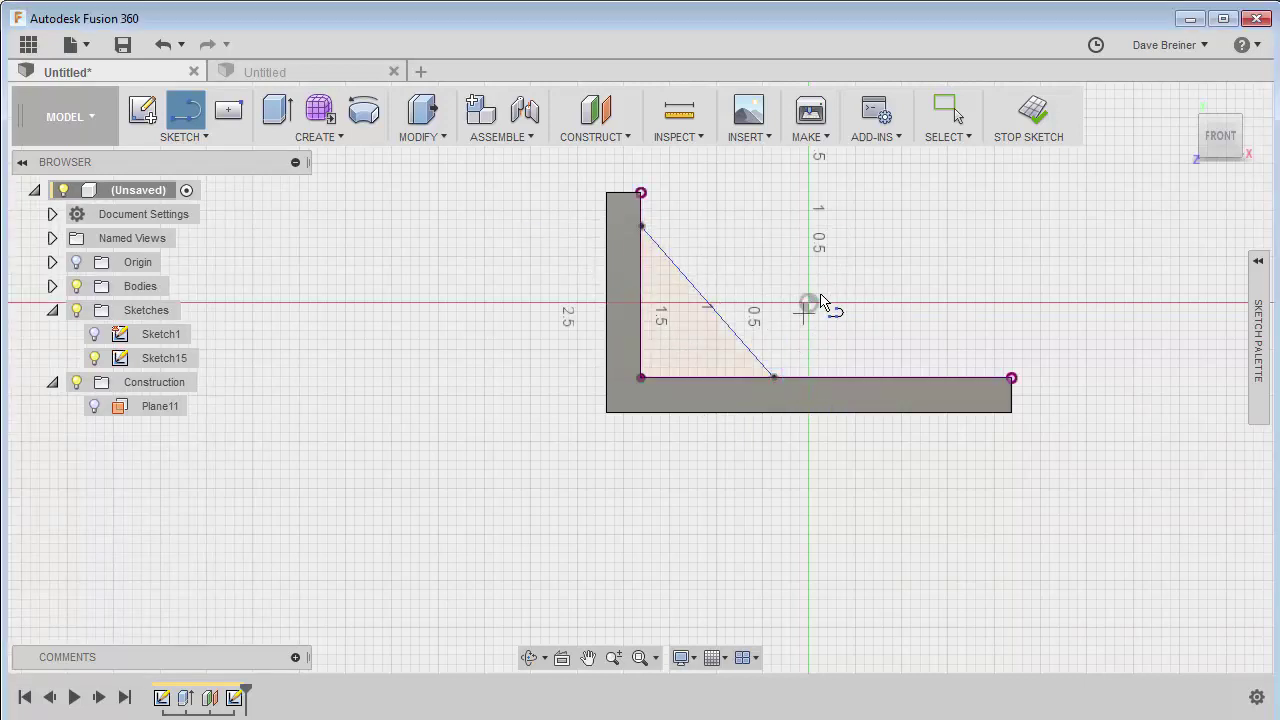
key(Escape)
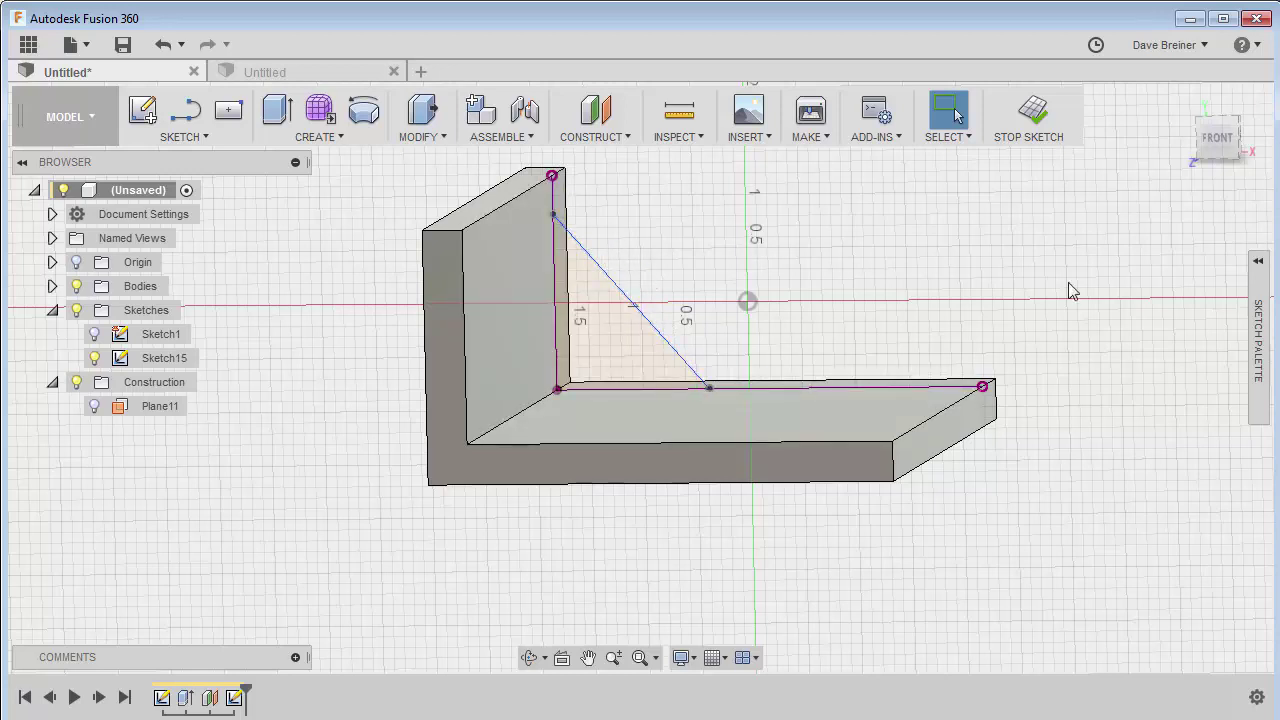
Start a Rib from the diagonal sketch line with Symmetric thickness of 0.25 in and To Next depth
click(326, 140)
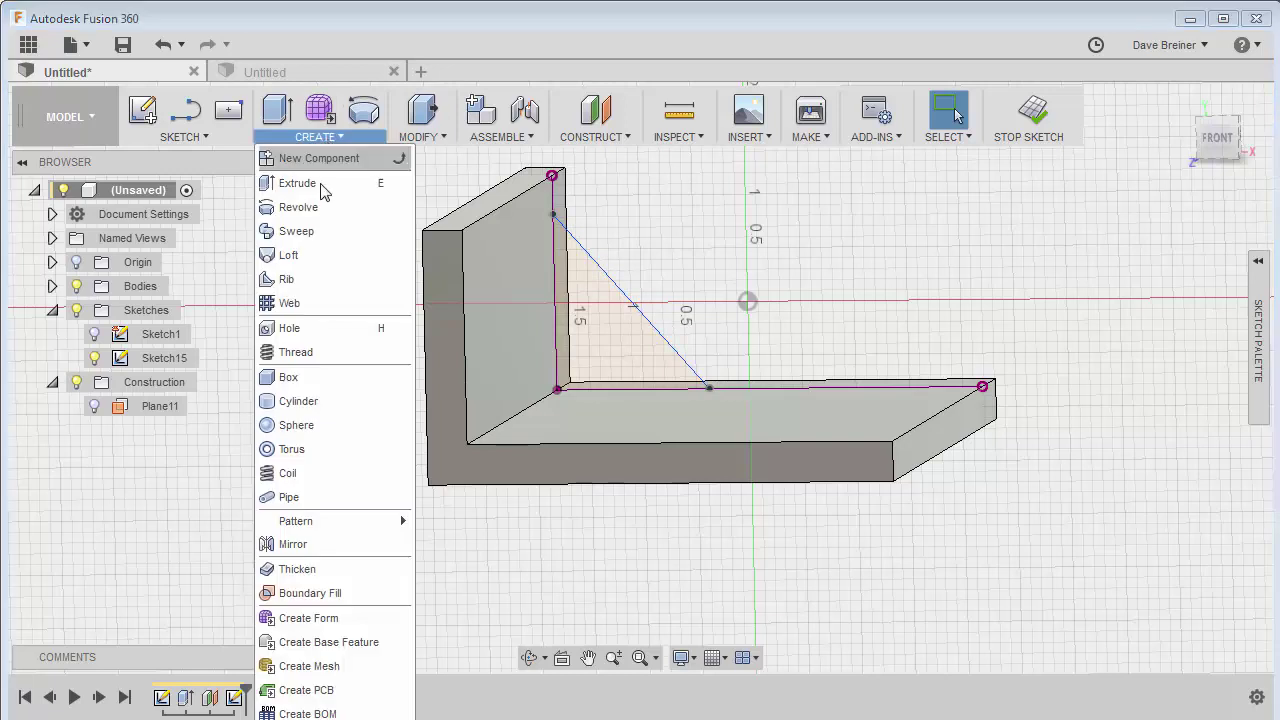
click(290, 280)
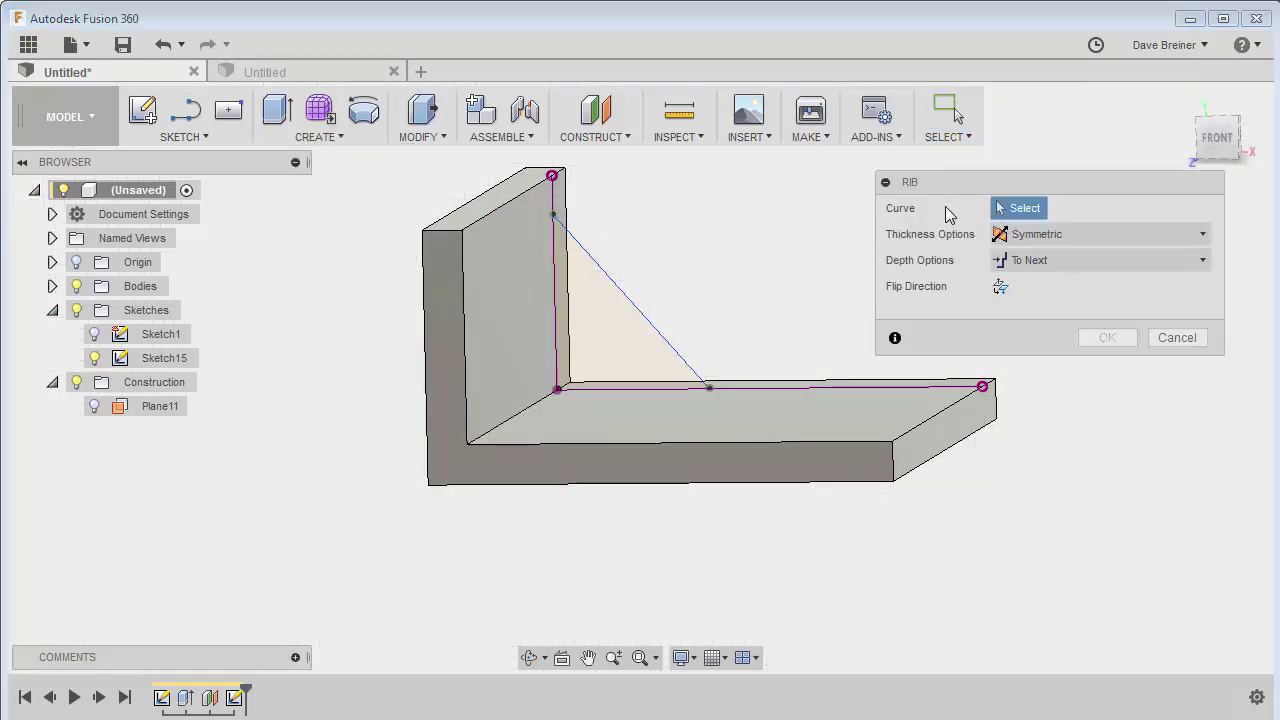
click(612, 280)
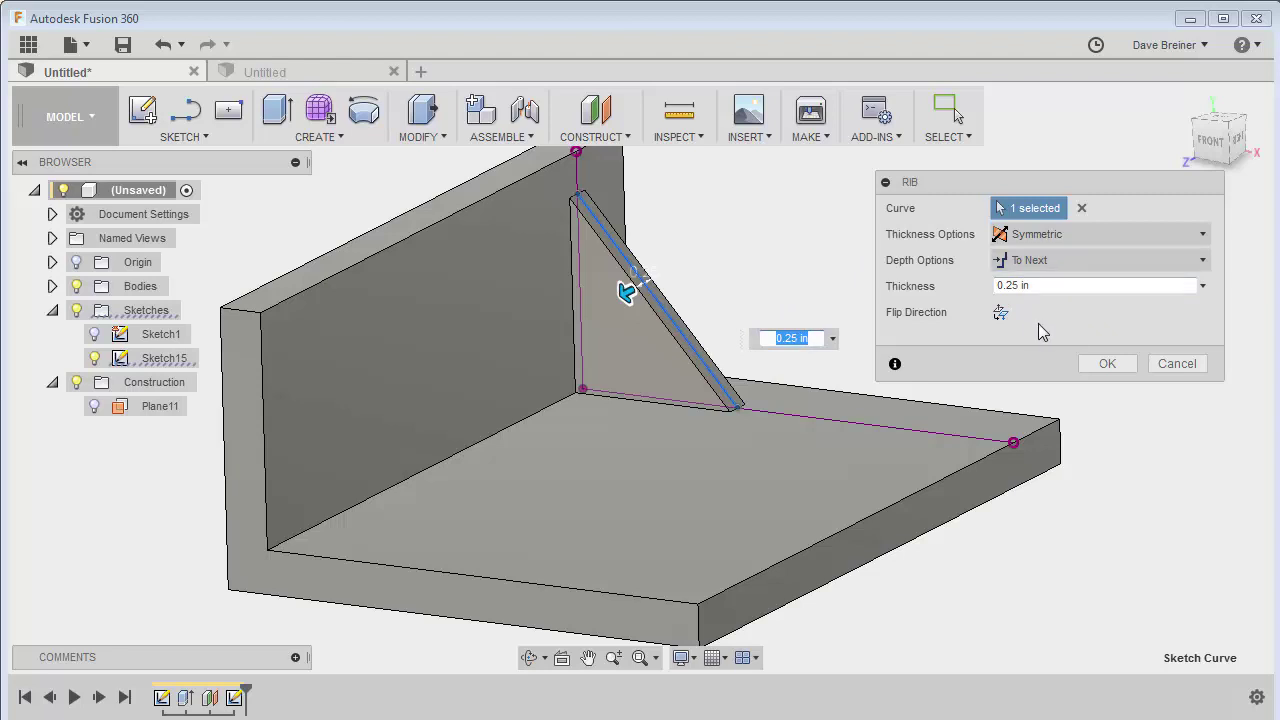
Try the rib with its direction flipped and with One Direction thickness, restoring the original direction and Symmetric thickness
click(1001, 313)
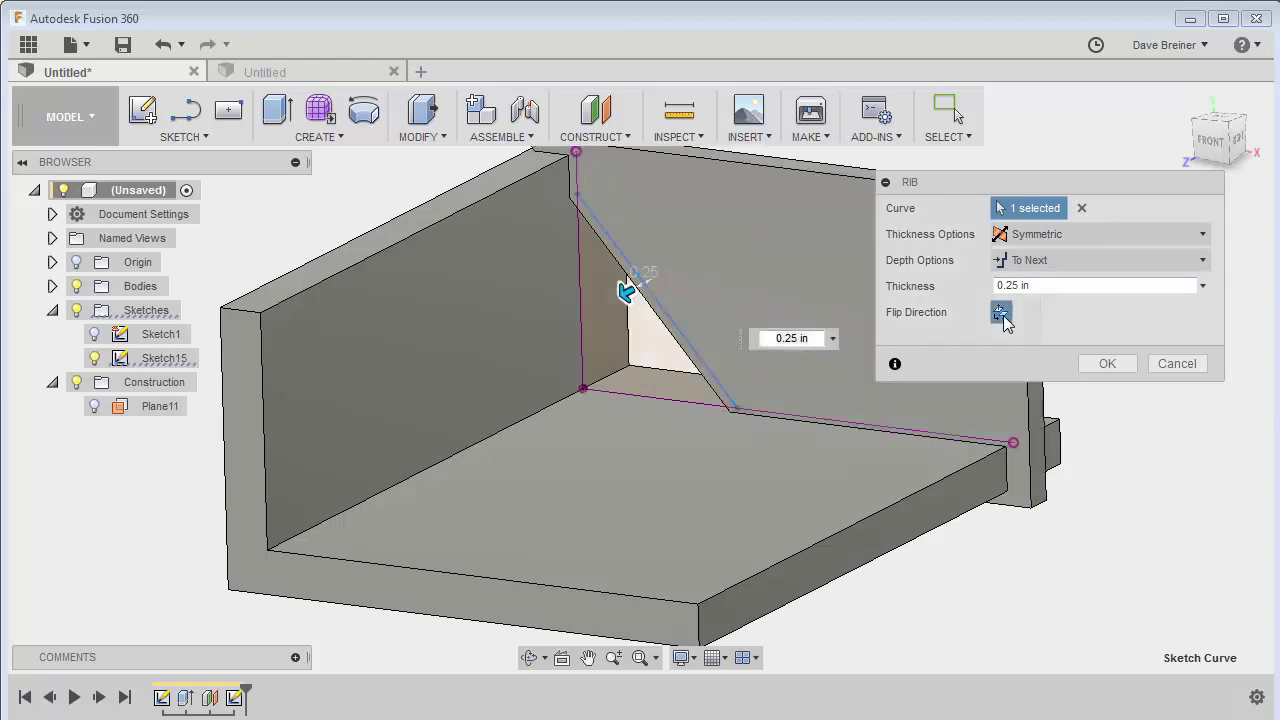
click(1001, 314)
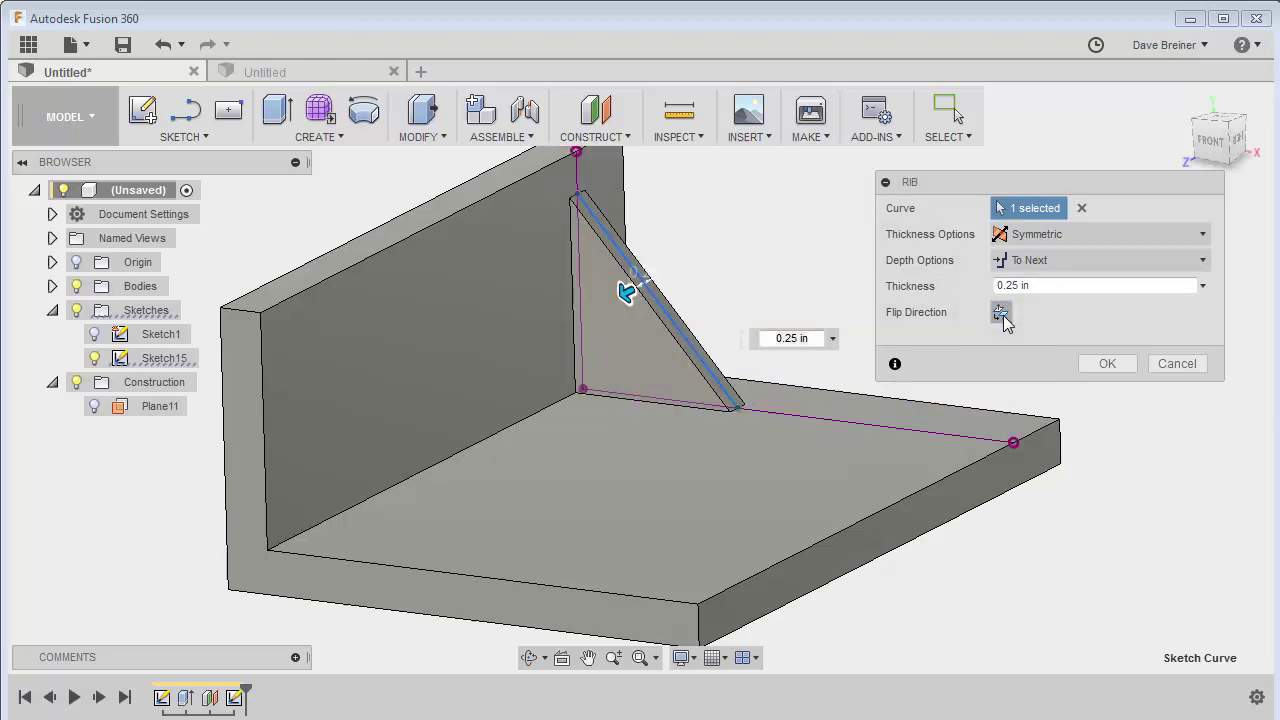
click(1112, 234)
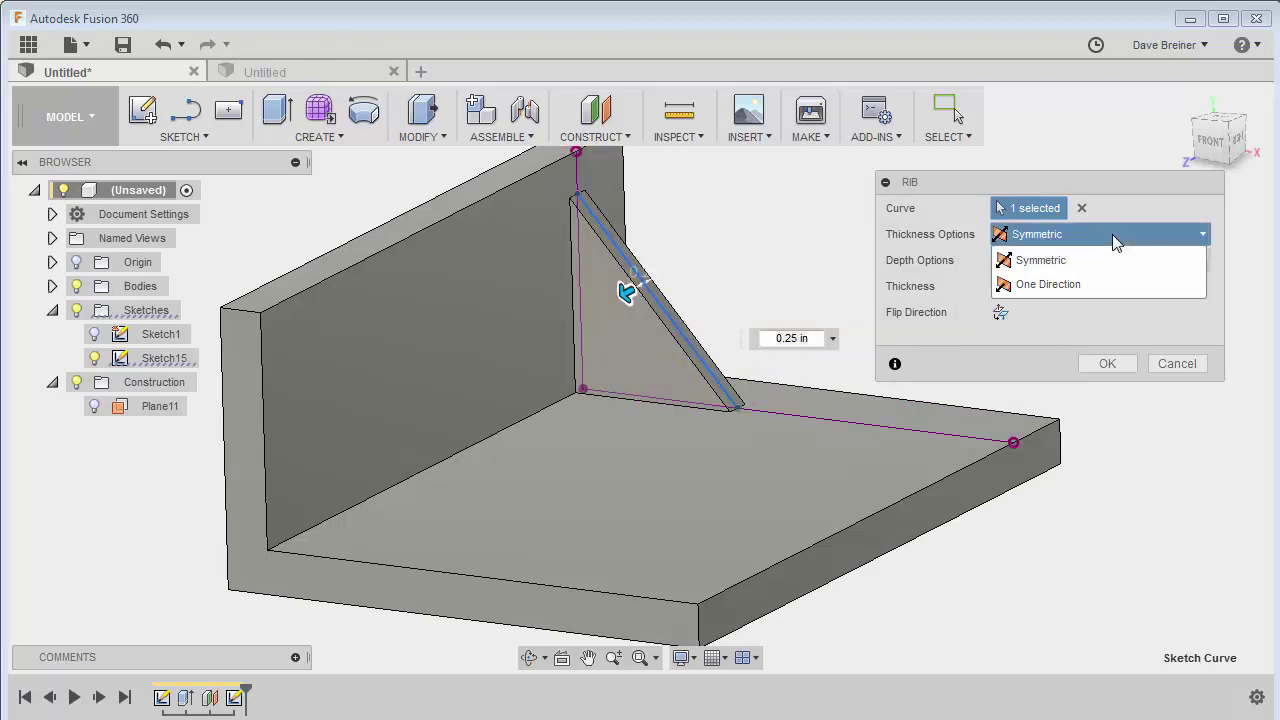
click(1066, 284)
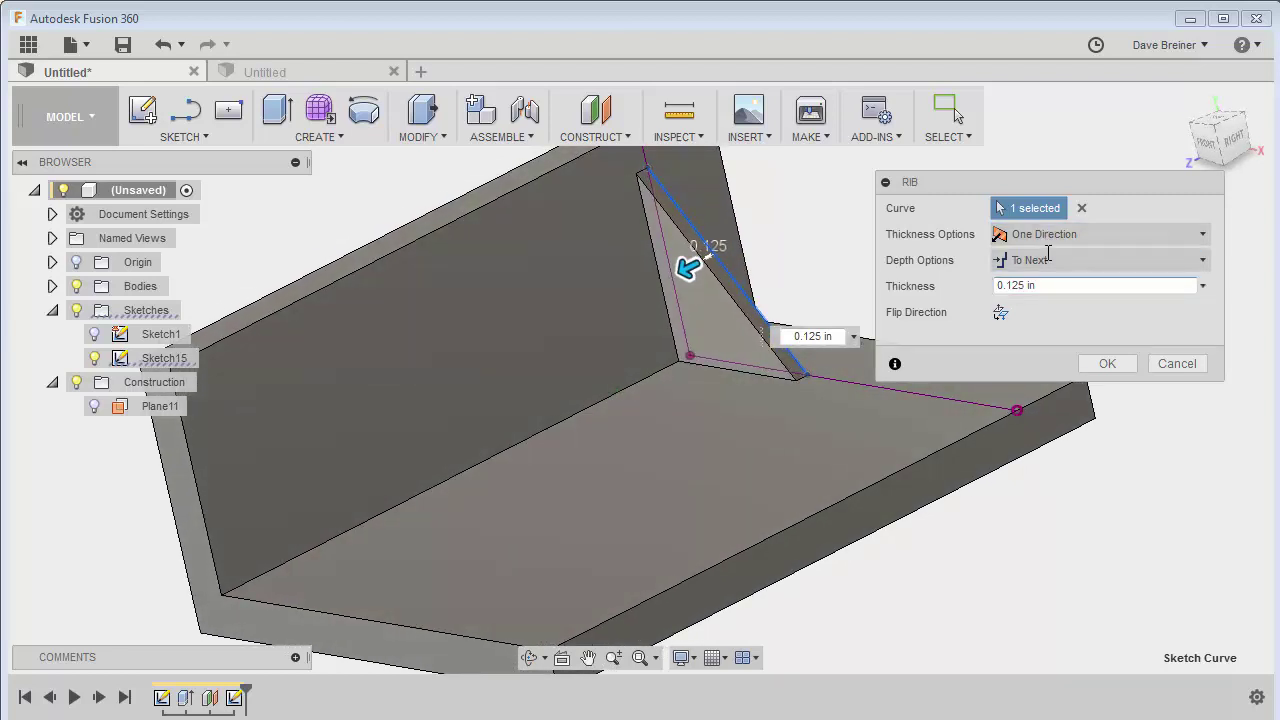
click(1048, 234)
click(1048, 260)
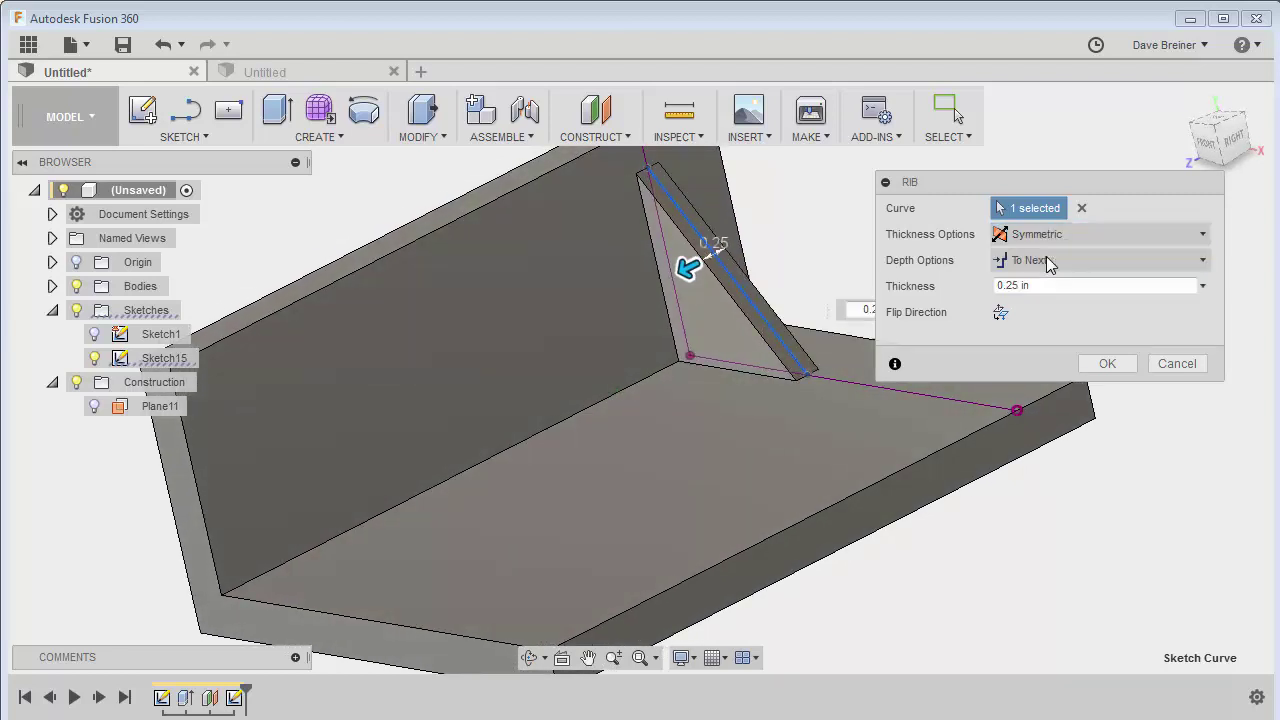
Try the rib with the Depth option set to a depth of 0.25 in
click(1052, 259)
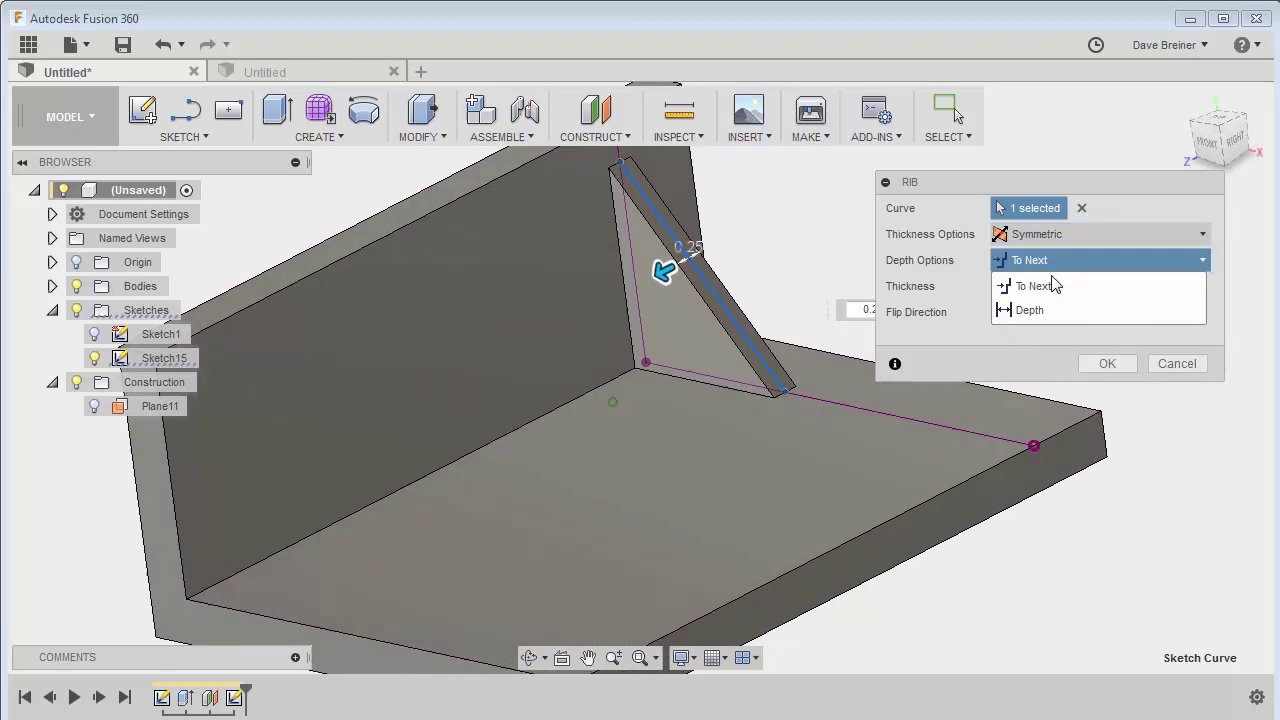
click(1040, 309)
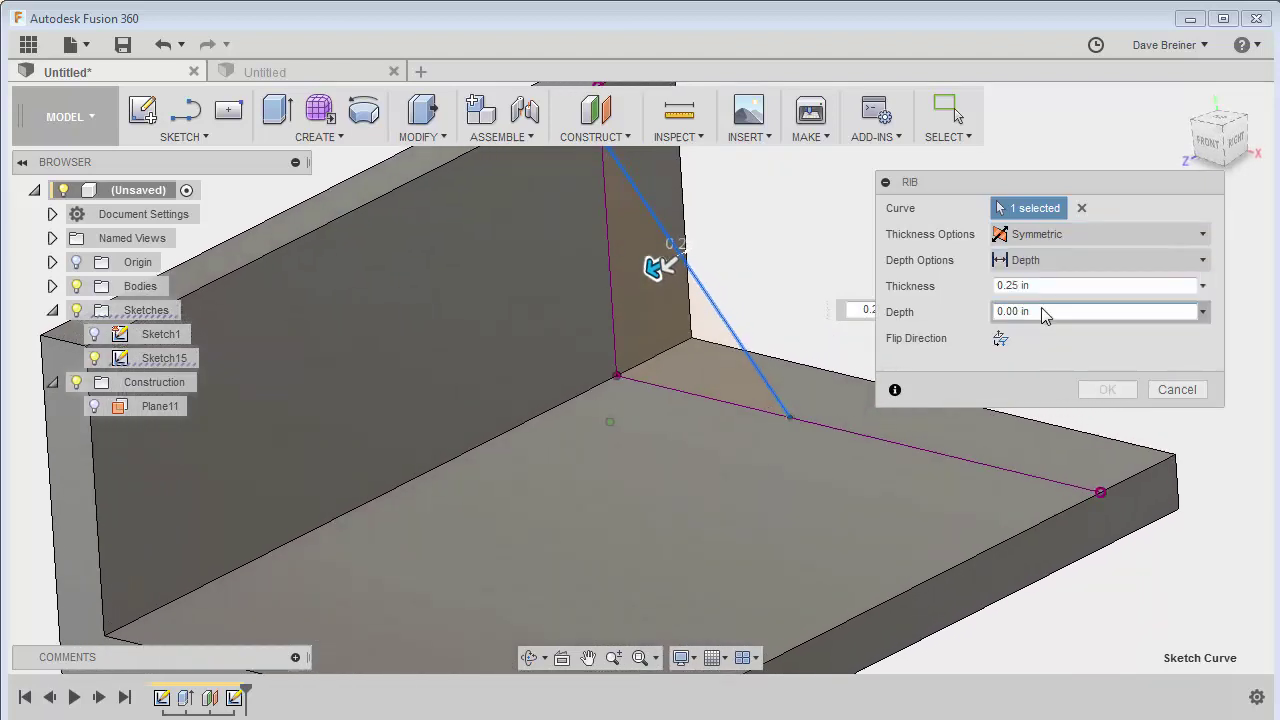
drag(1040, 312, 966, 314)
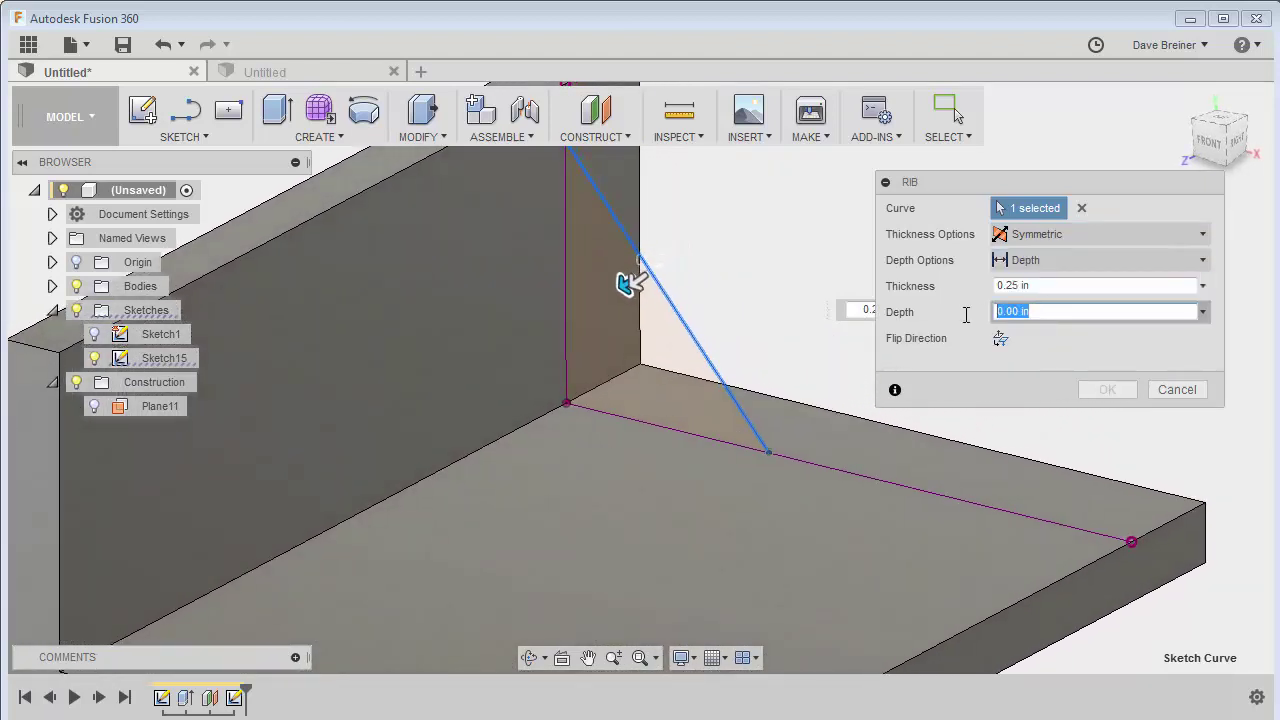
text(.25)
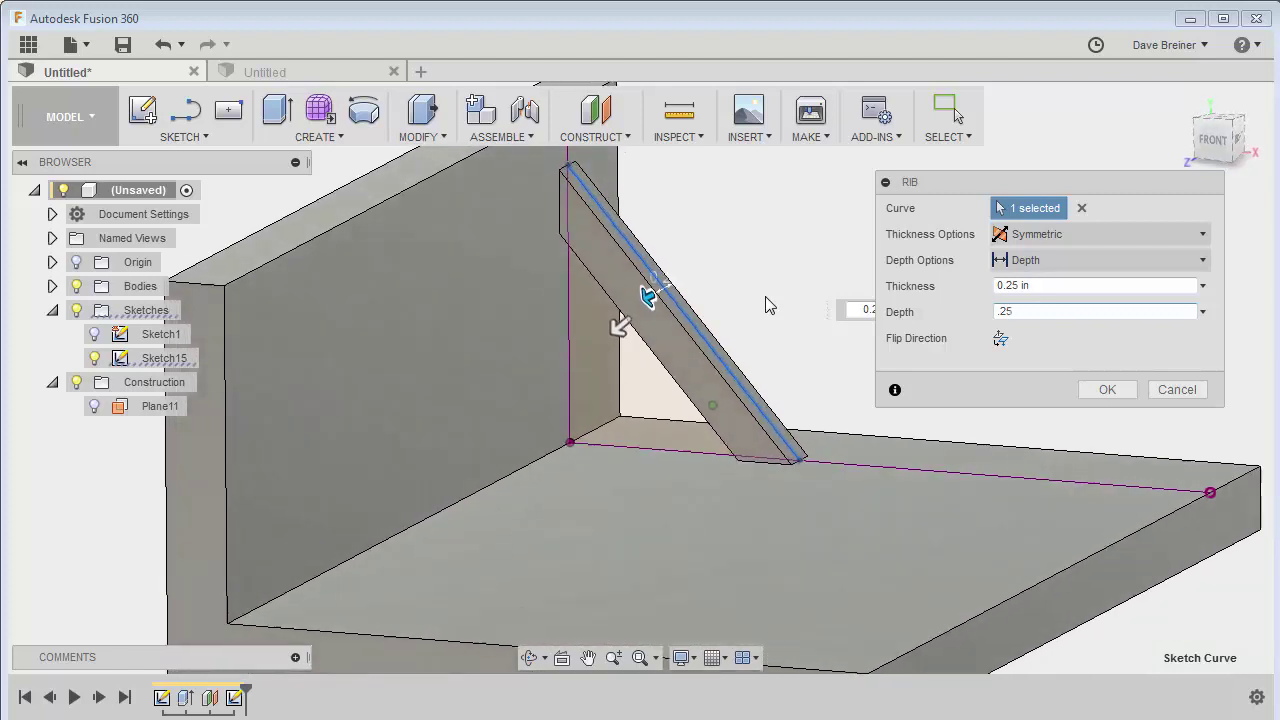
Set the rib's depth option to To Next and finish the rib
click(1046, 259)
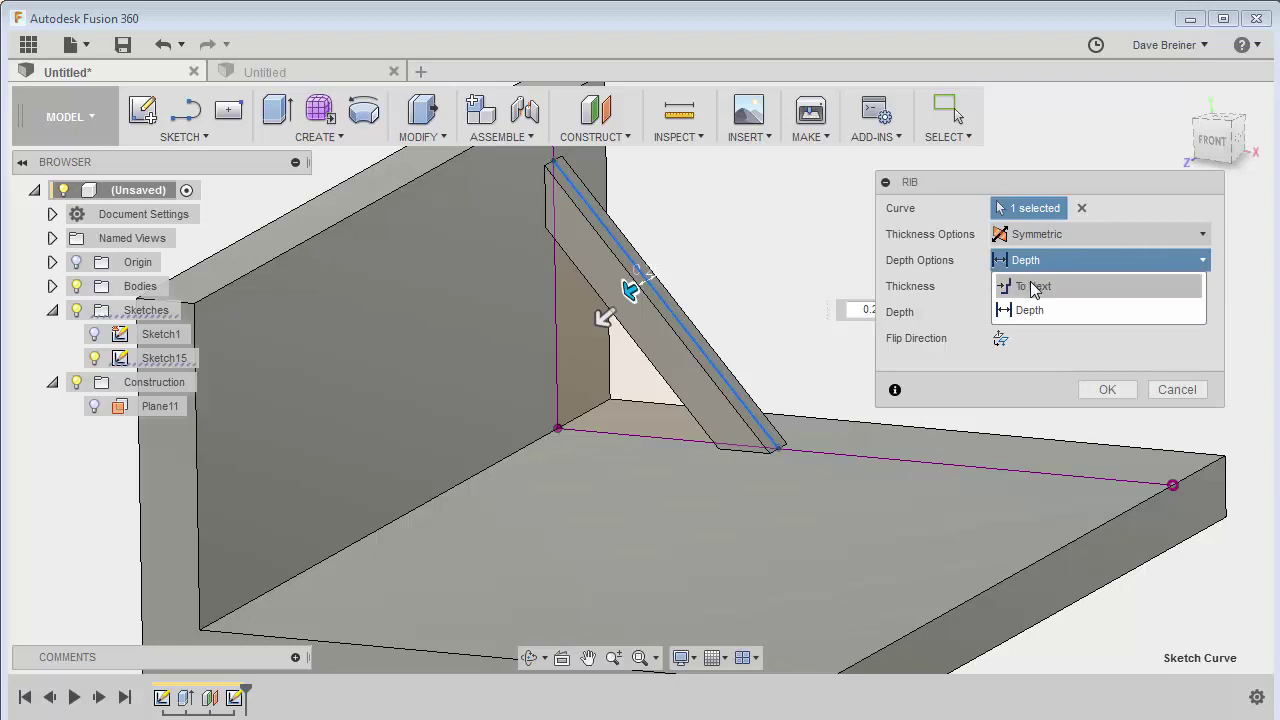
click(1035, 286)
click(1106, 364)
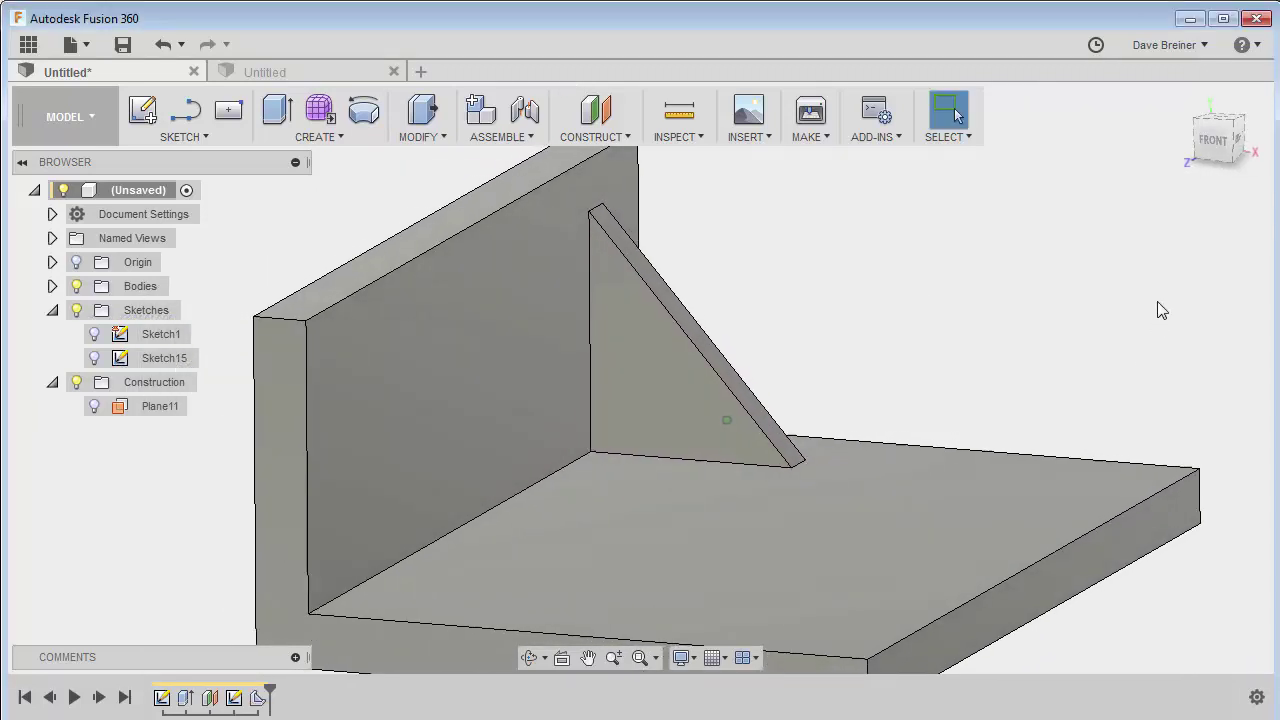
Create a second offset plane about -4.099 in from the bracket's L-shaped end face, in front of the rib
click(596, 112)
click(301, 373)
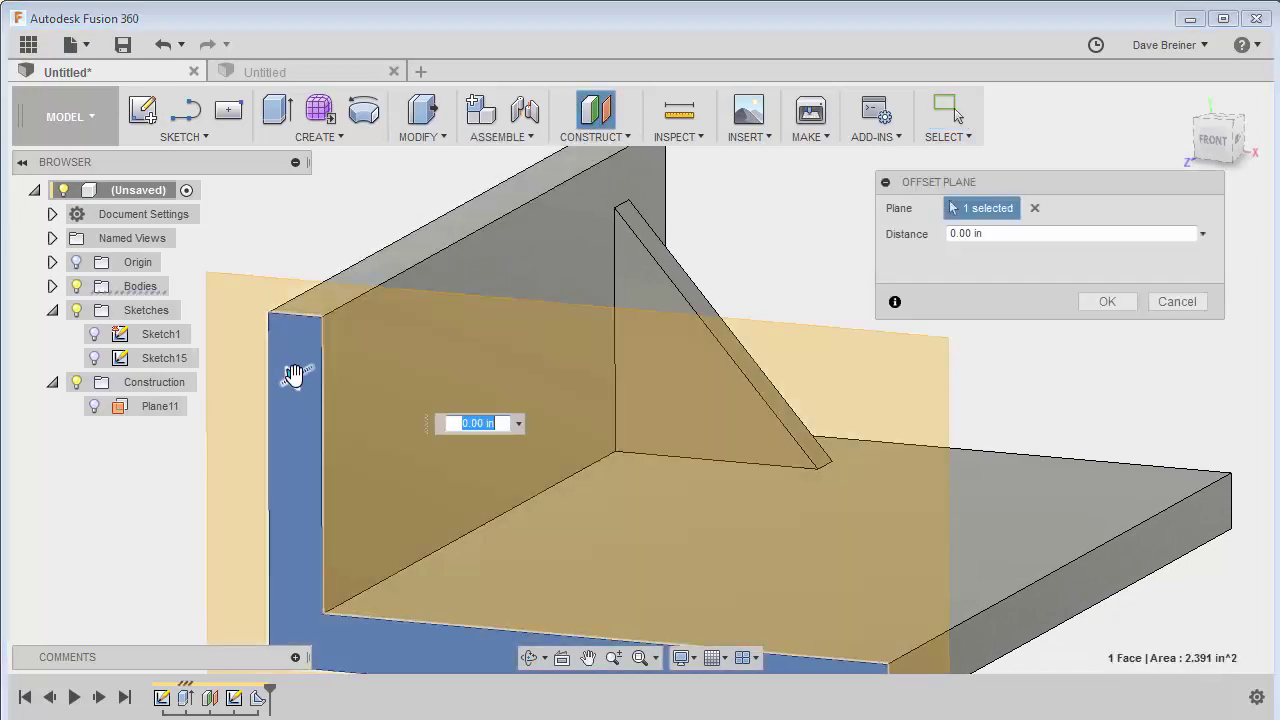
drag(297, 371, 525, 201)
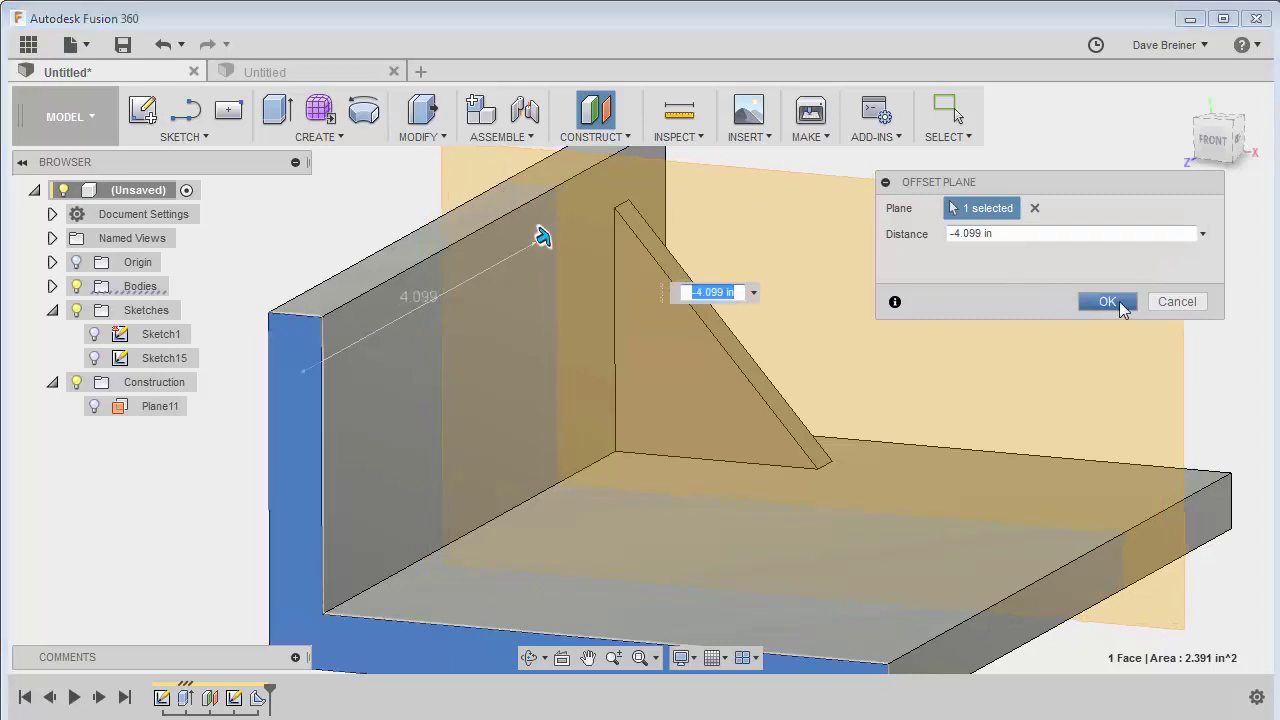
click(1108, 302)
Sketch a five-point wavy spline on the second offset plane, from the upright wall's inner face down to the base's top face
click(146, 113)
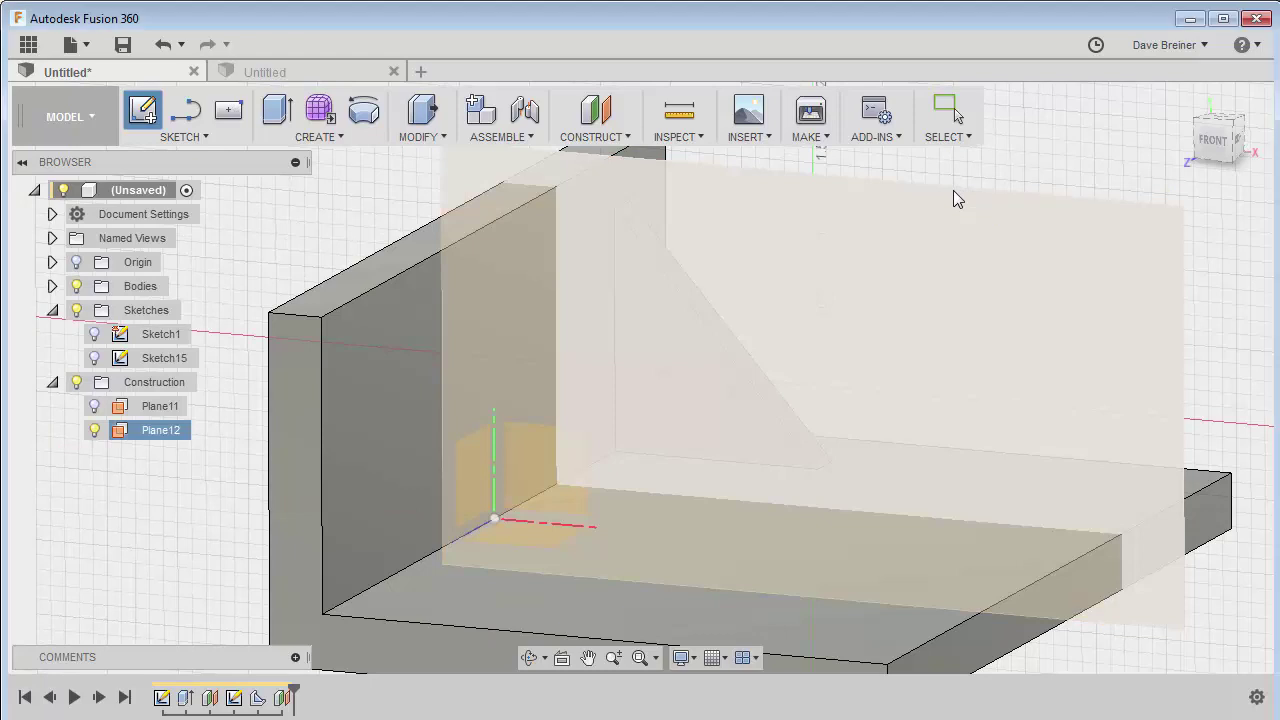
click(953, 191)
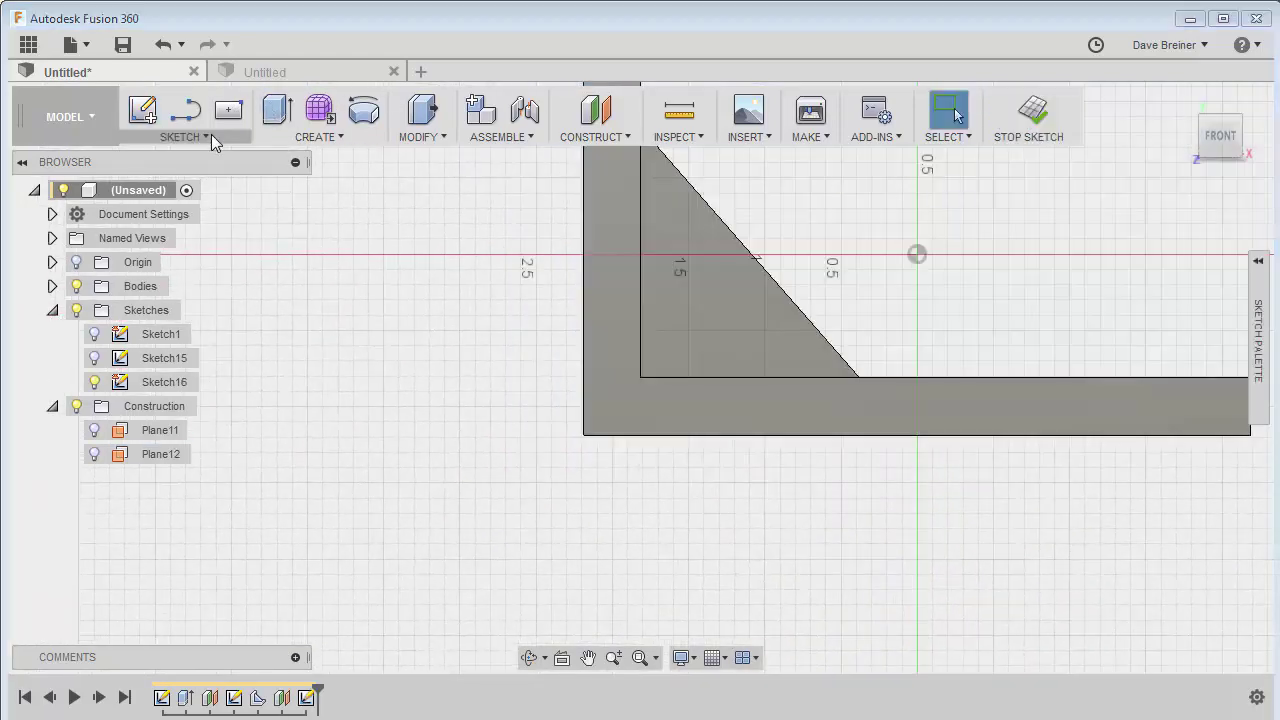
click(207, 136)
click(163, 345)
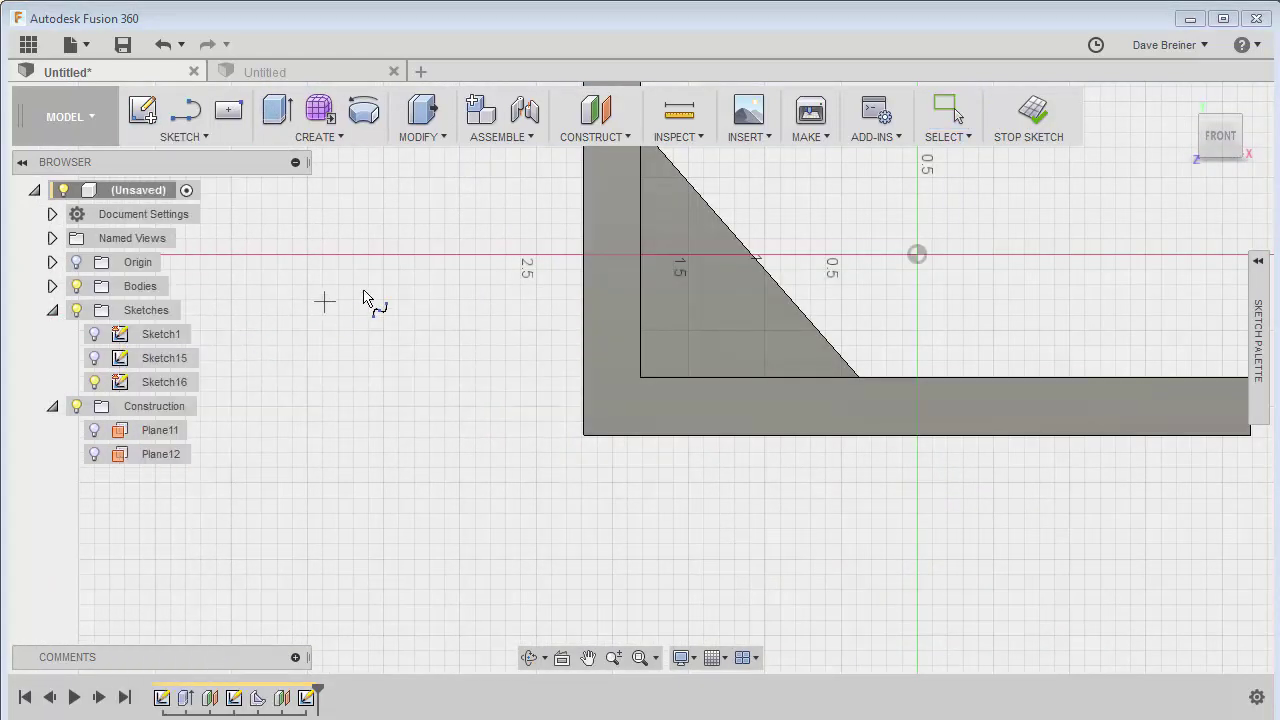
middle_drag(389, 346, 343, 449)
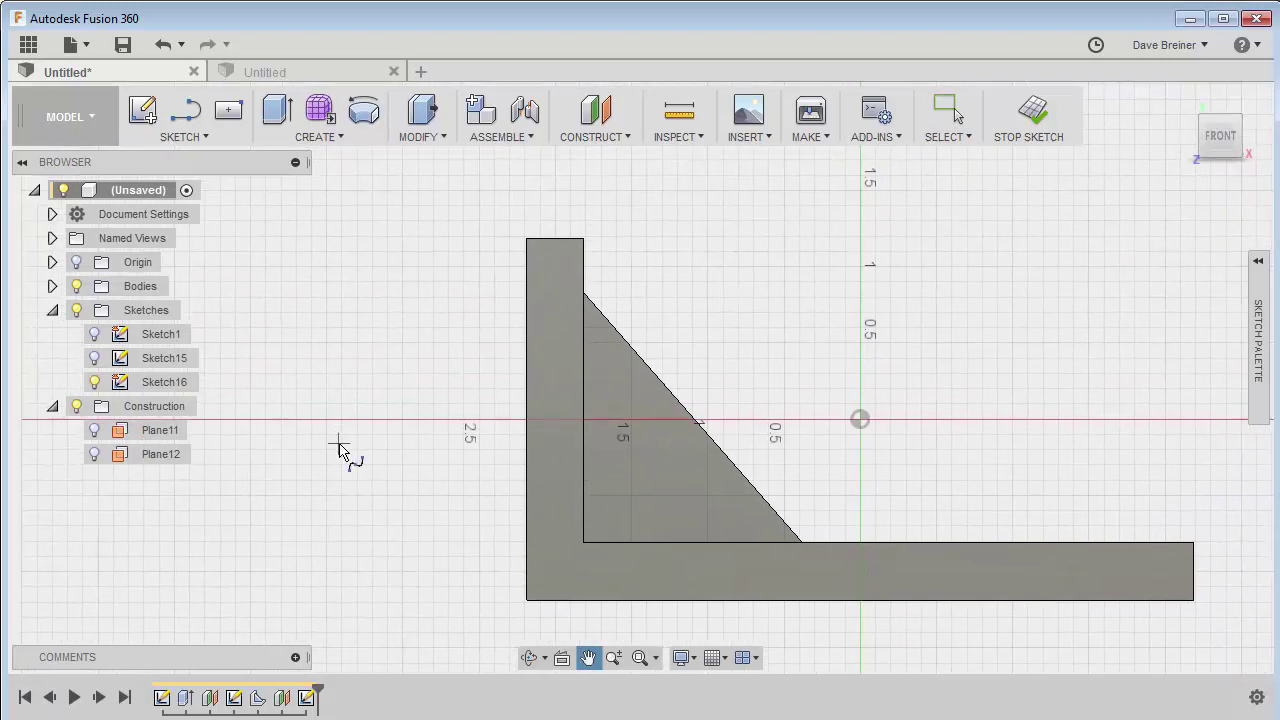
click(585, 278)
click(691, 309)
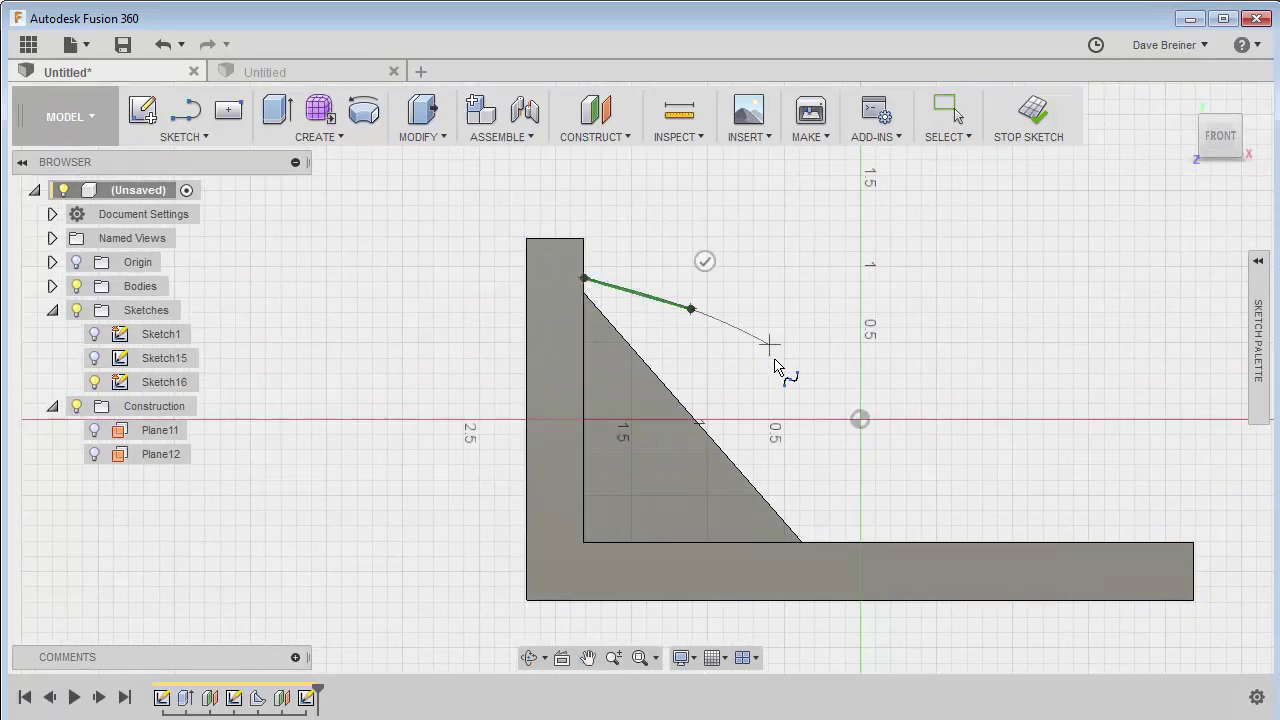
click(781, 405)
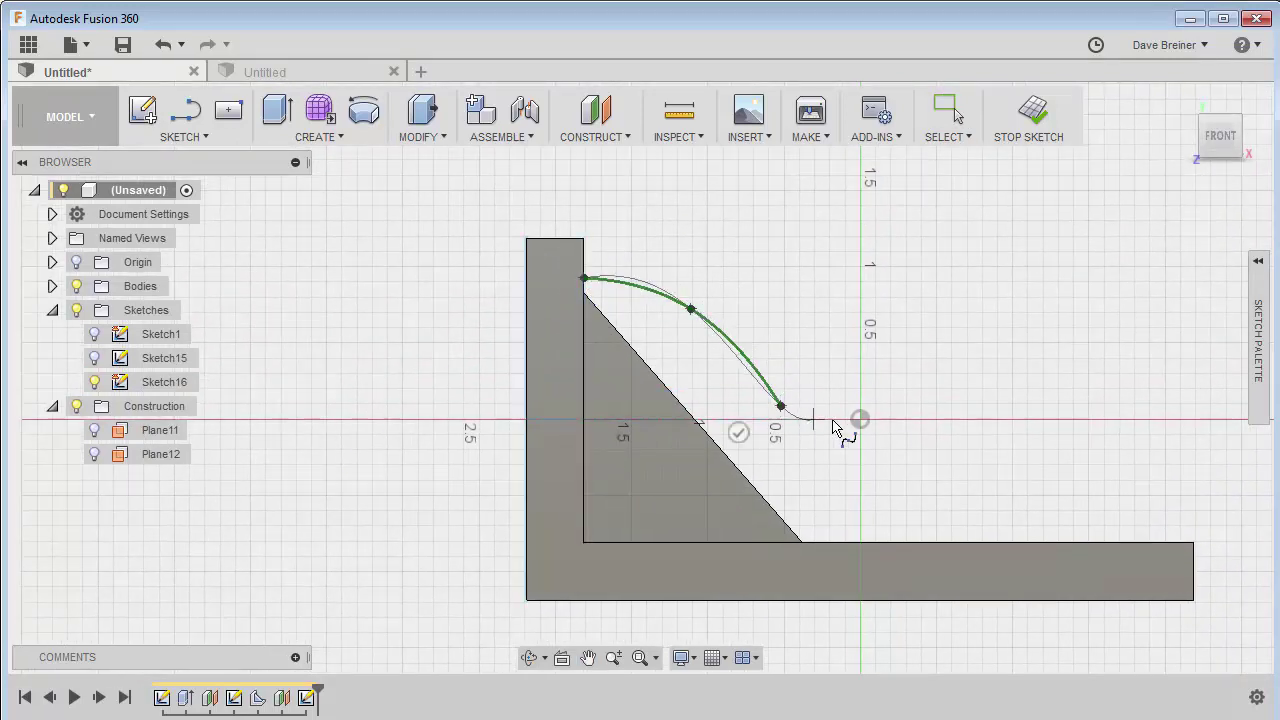
click(877, 465)
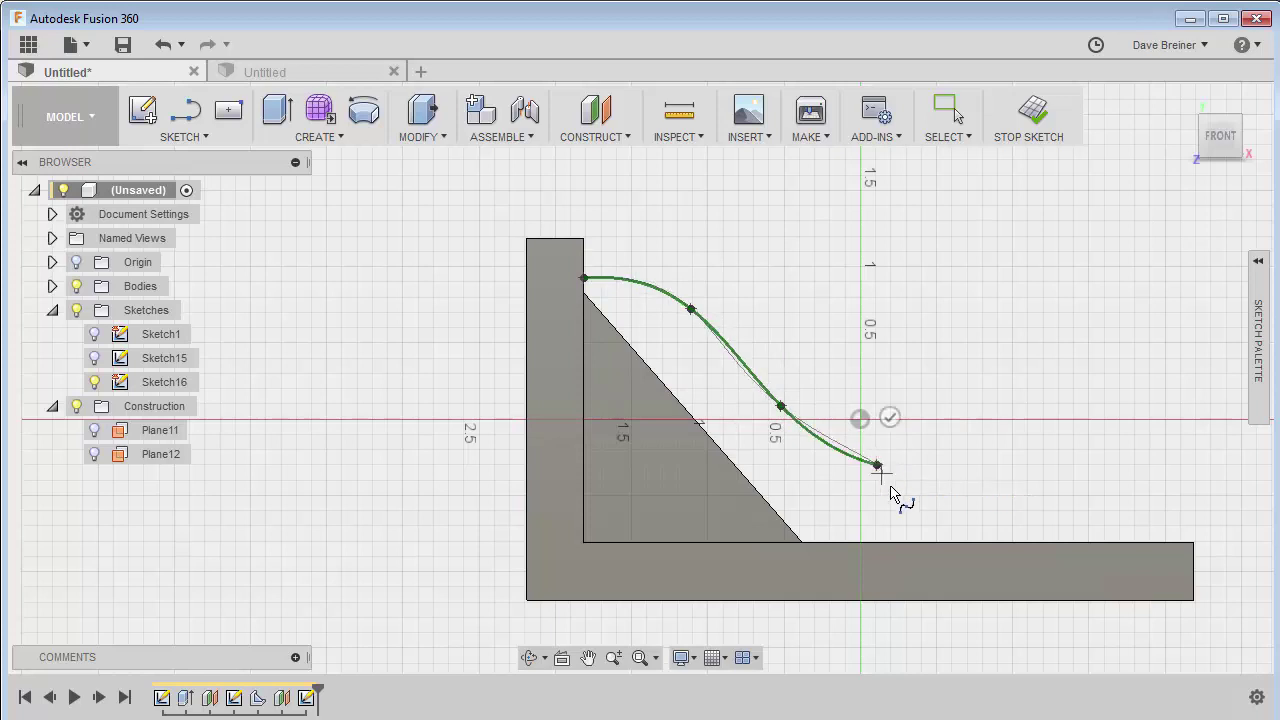
click(929, 543)
right_click(955, 540)
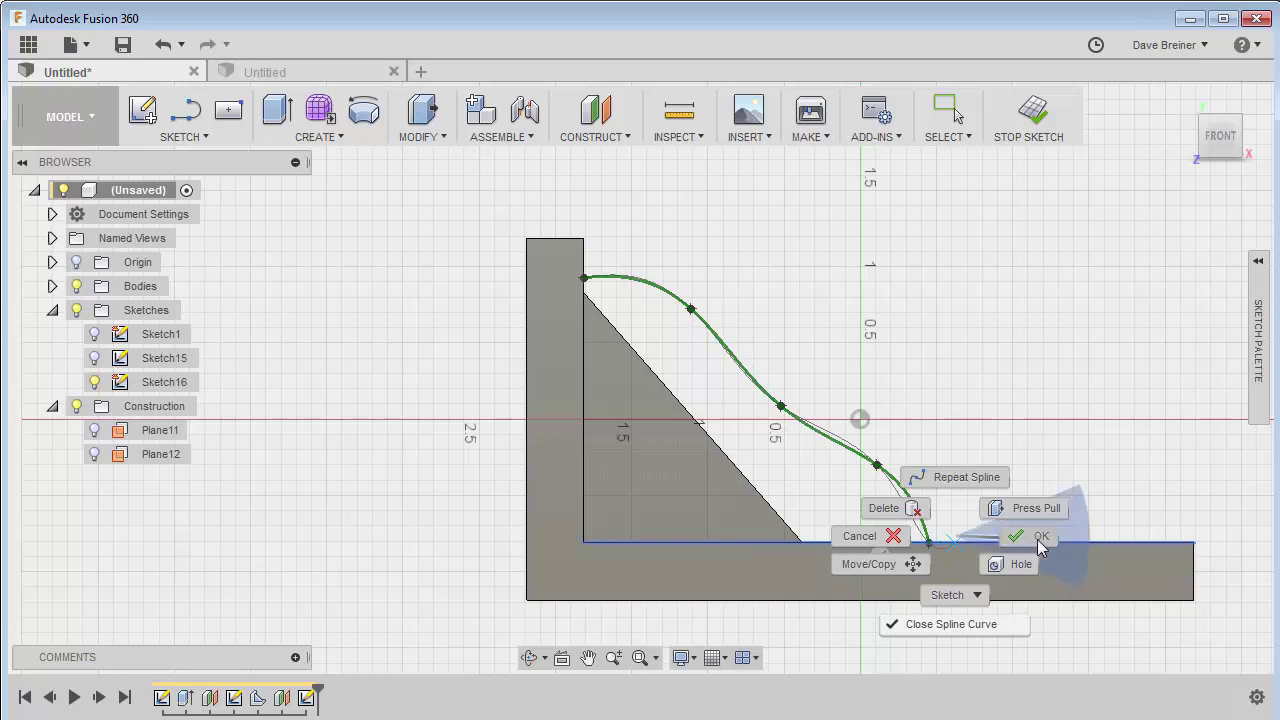
click(1037, 539)
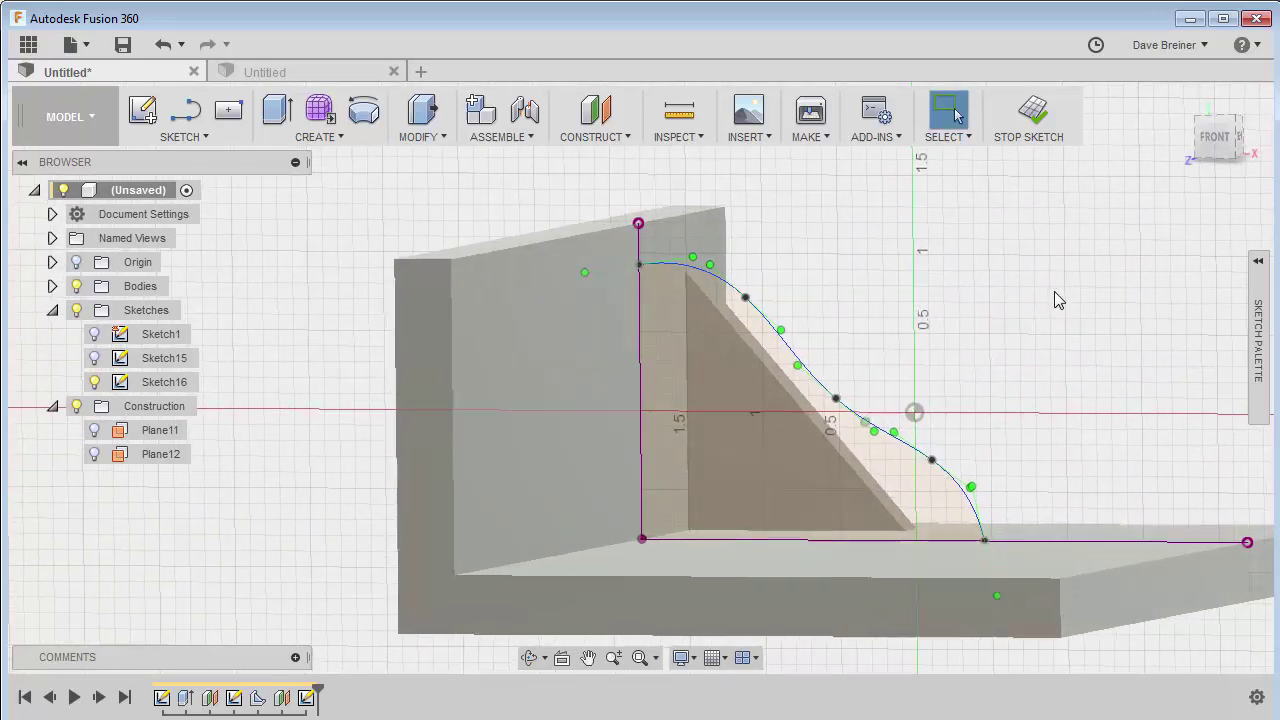
click(1038, 126)
Start a rib from the spline with Symmetric thickness of 0.25 in and the To Next depth option
click(345, 139)
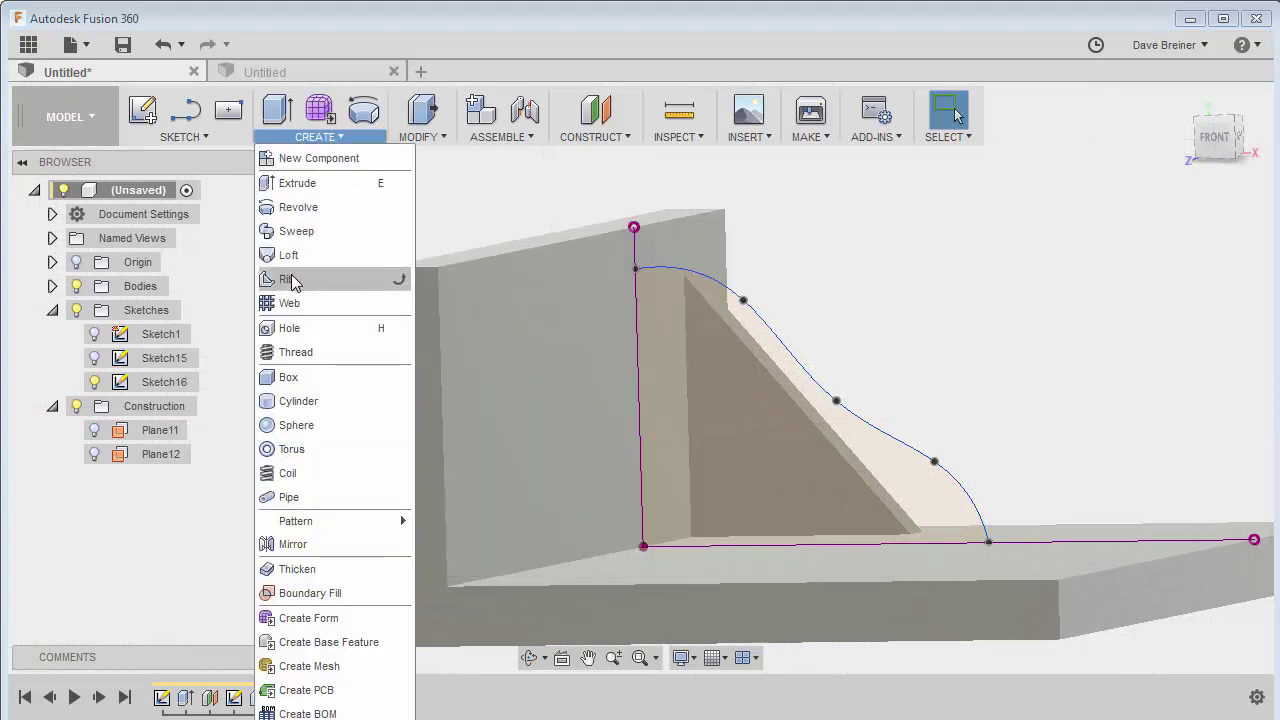
click(295, 280)
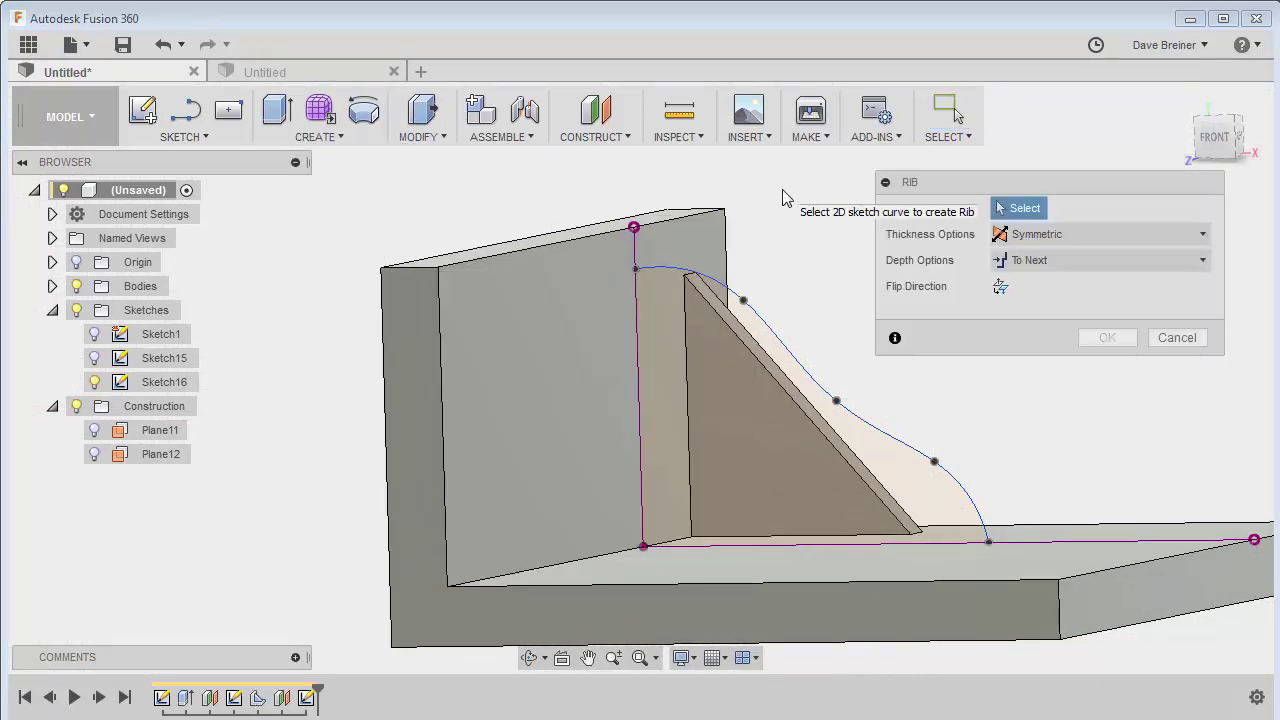
click(782, 321)
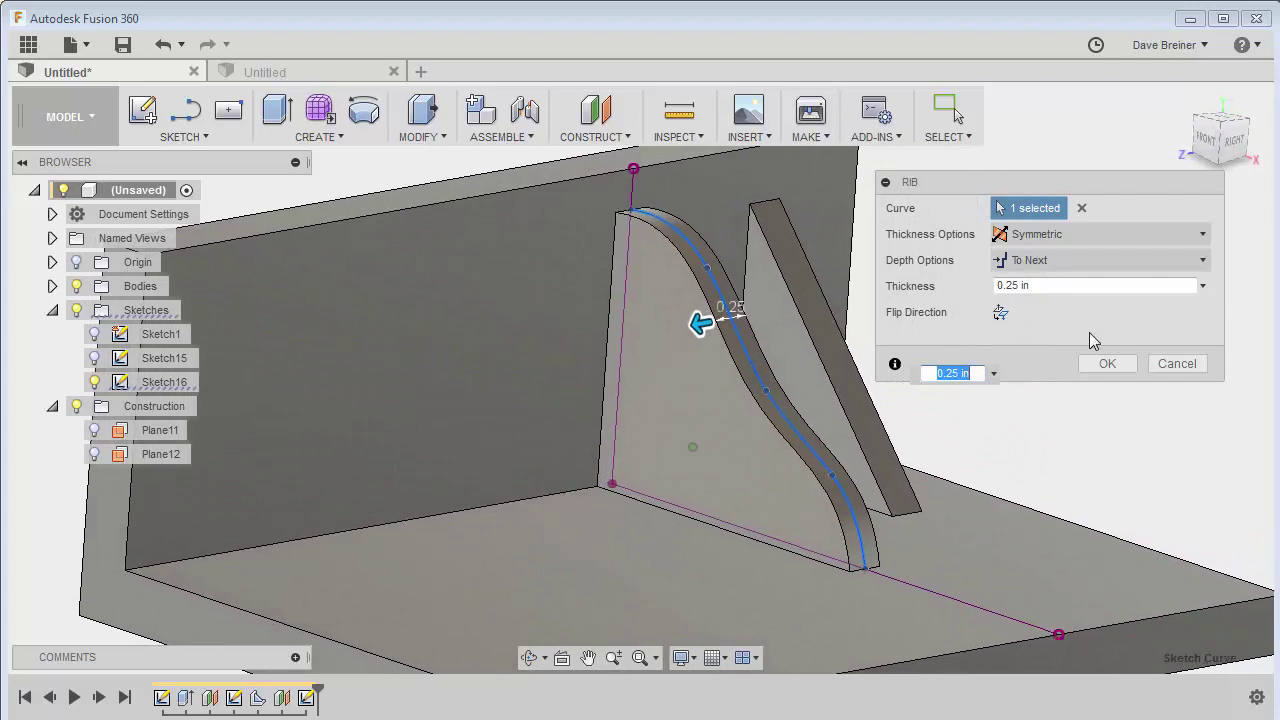
Try the curved rib with the Depth option set to a depth of 0.125 in
click(1092, 262)
click(1040, 305)
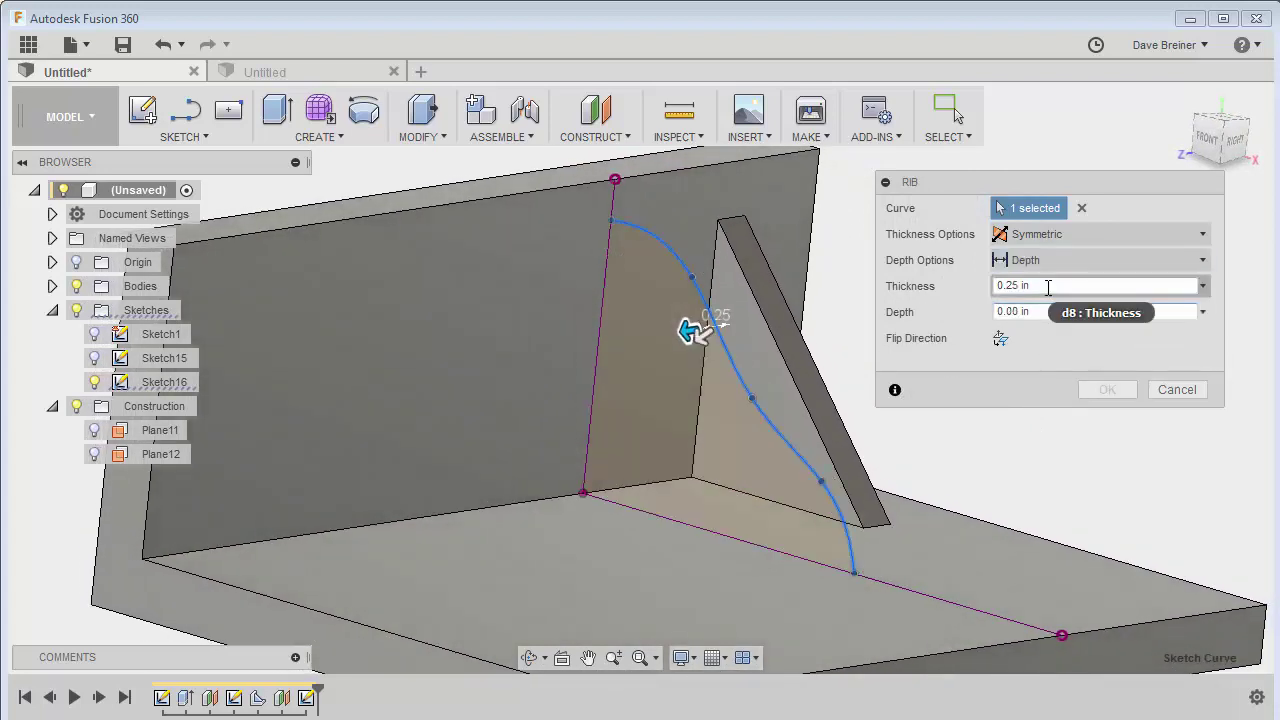
click(1049, 312)
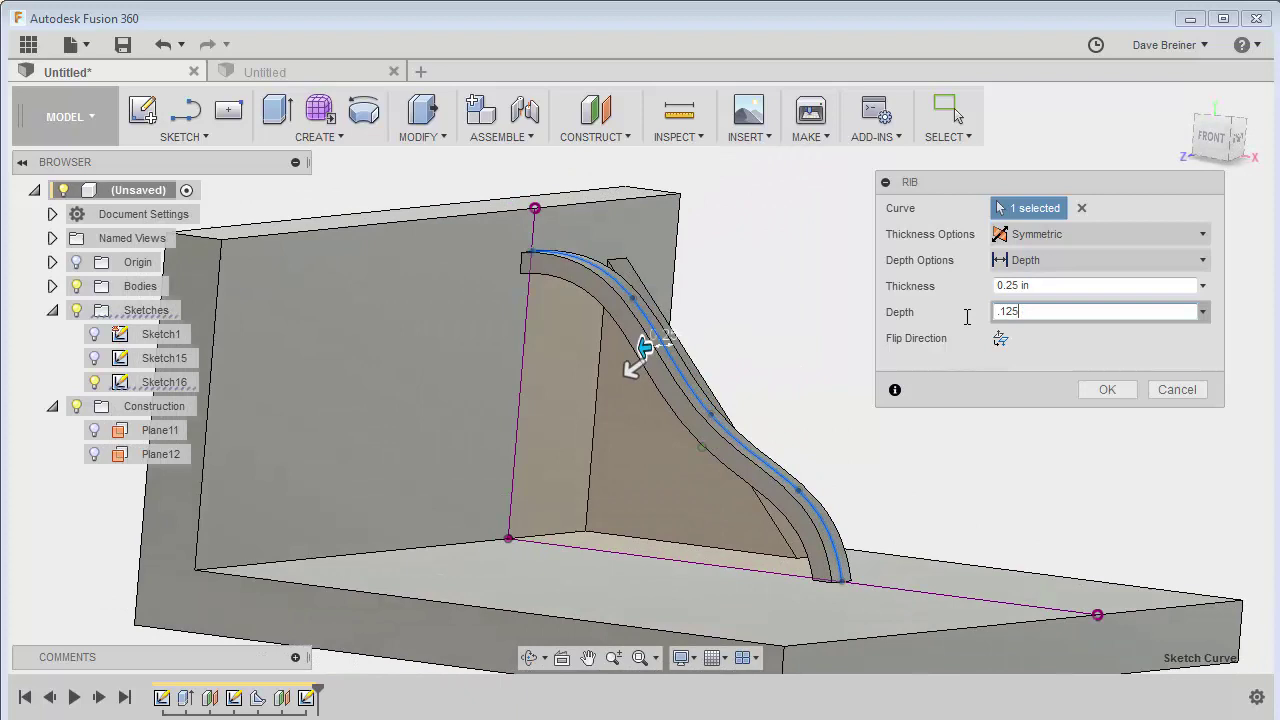
Set the curved rib's depth option to To Next and finish the rib
click(1077, 260)
click(1051, 287)
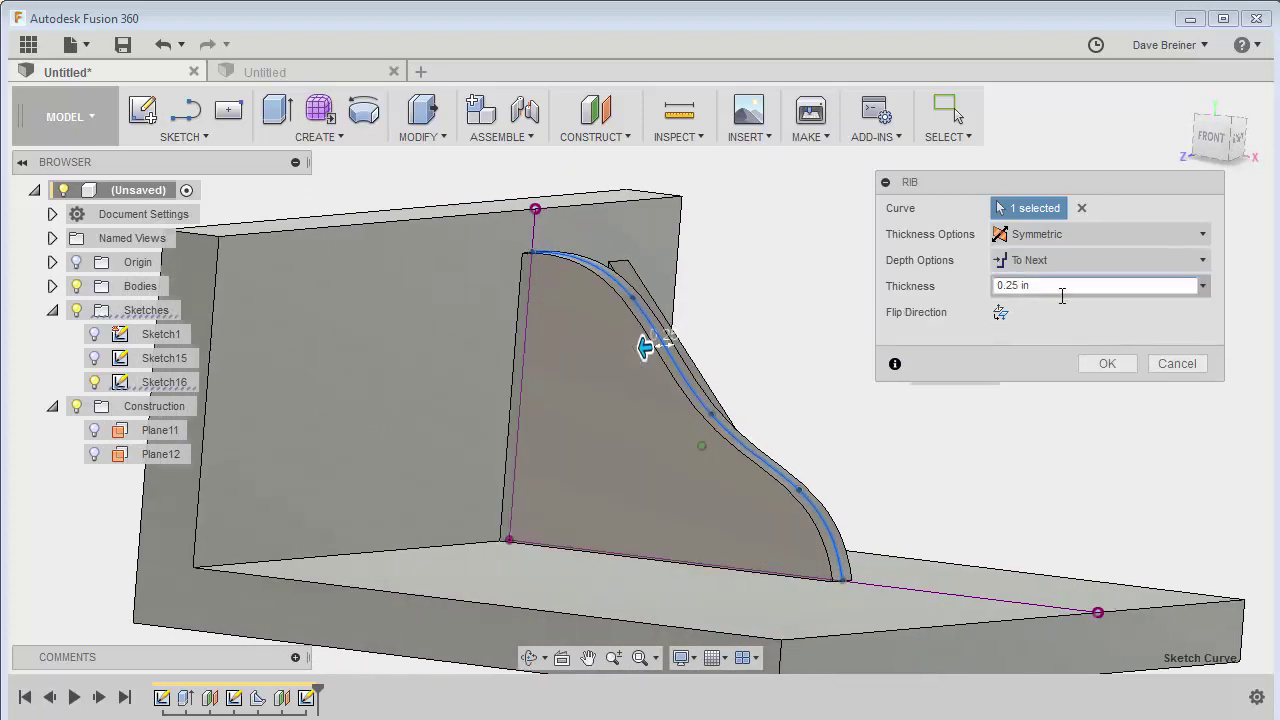
click(1110, 364)
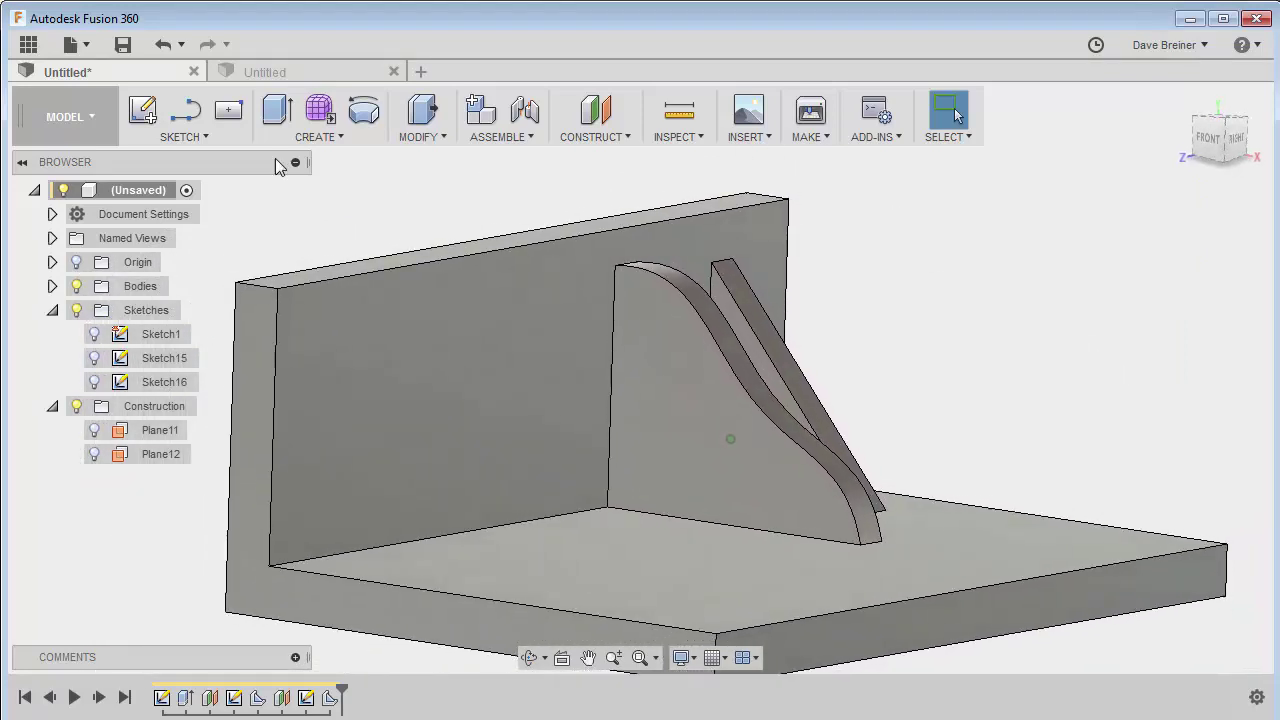
Create a third offset plane about -2.811 in from the bracket's L-shaped end face, in front of the curved rib
click(596, 112)
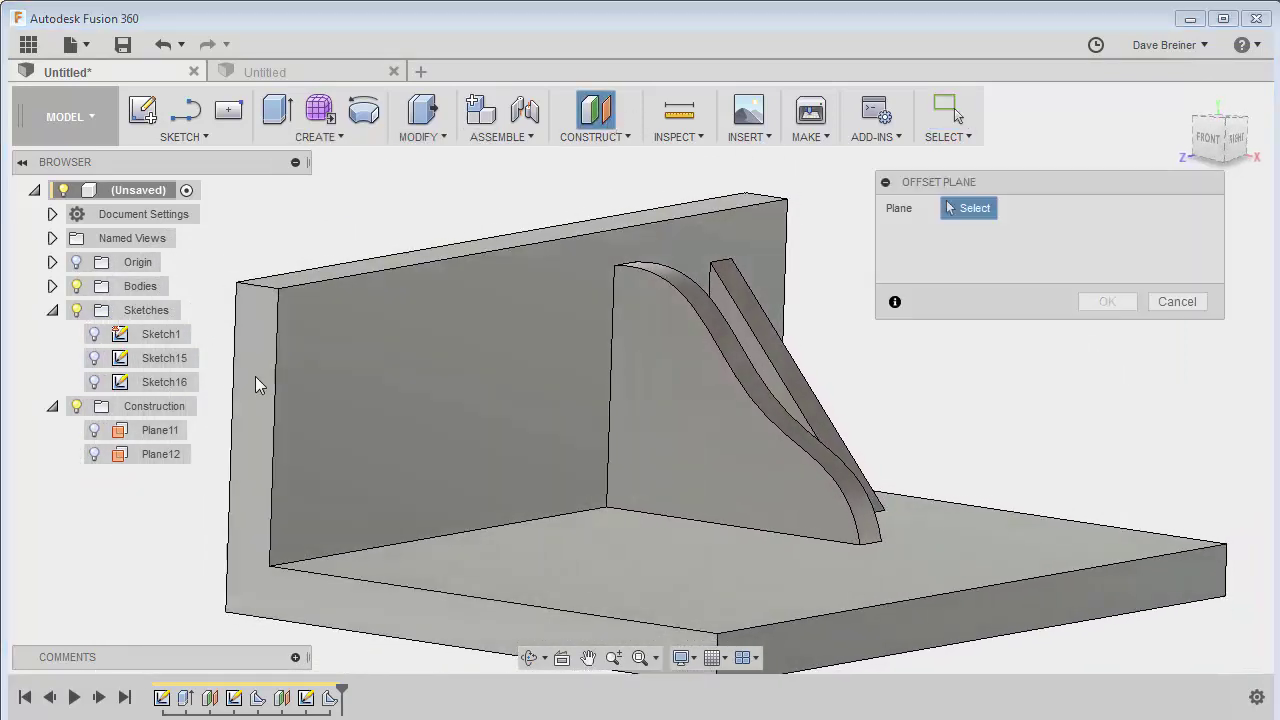
click(255, 376)
drag(245, 378, 474, 277)
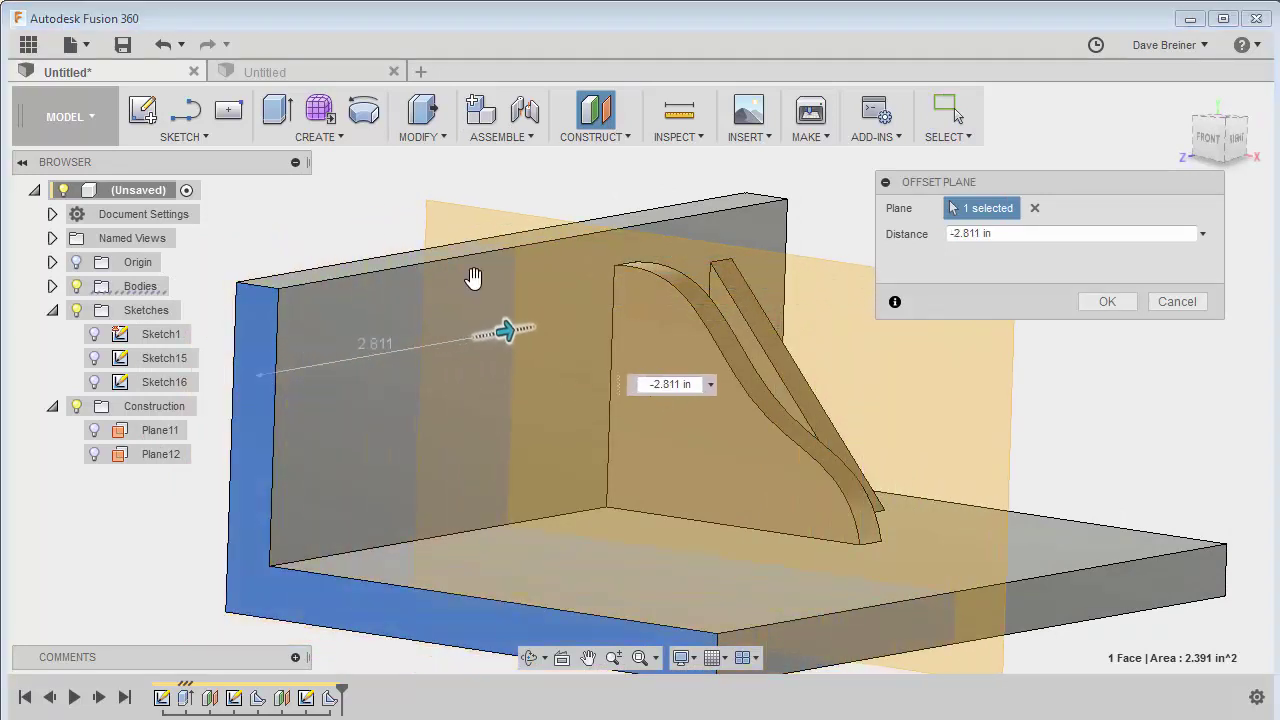
click(1107, 302)
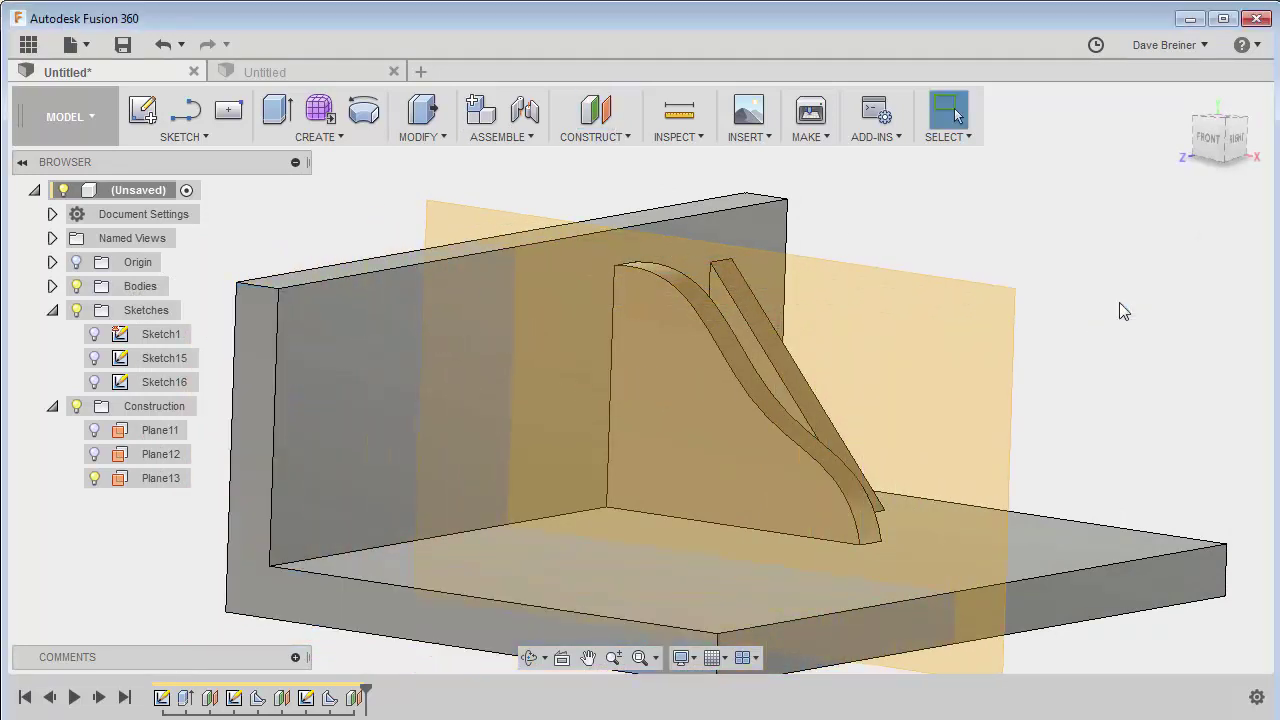
Sketch a three-segment line chain on the third offset plane: horizontal from the upright wall, sloping down, then vertical to the base
click(145, 110)
click(456, 210)
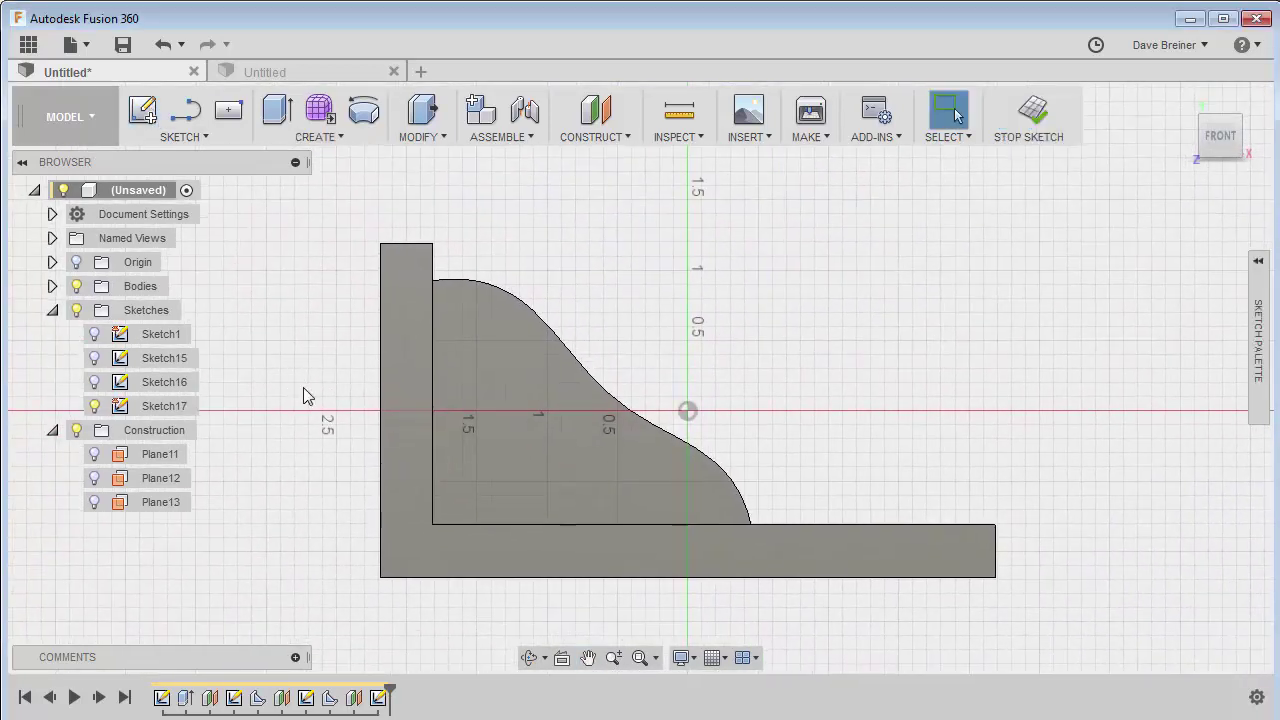
key(s)
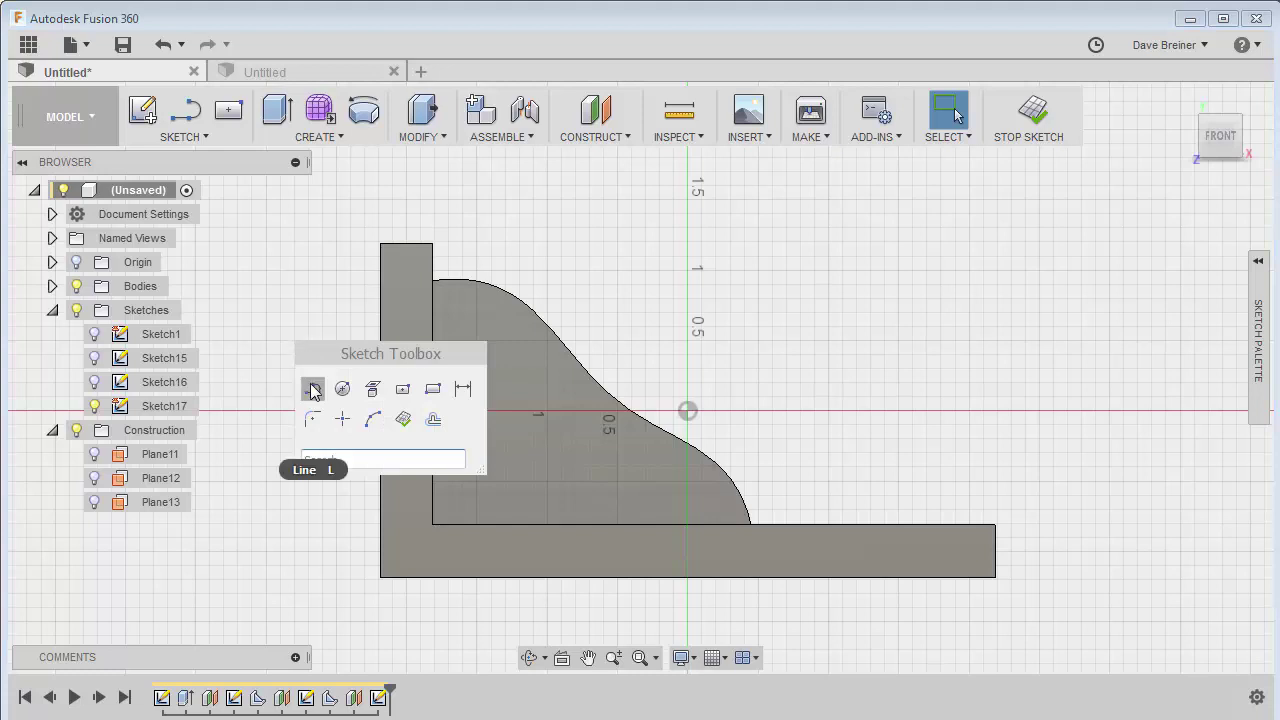
click(315, 386)
click(436, 295)
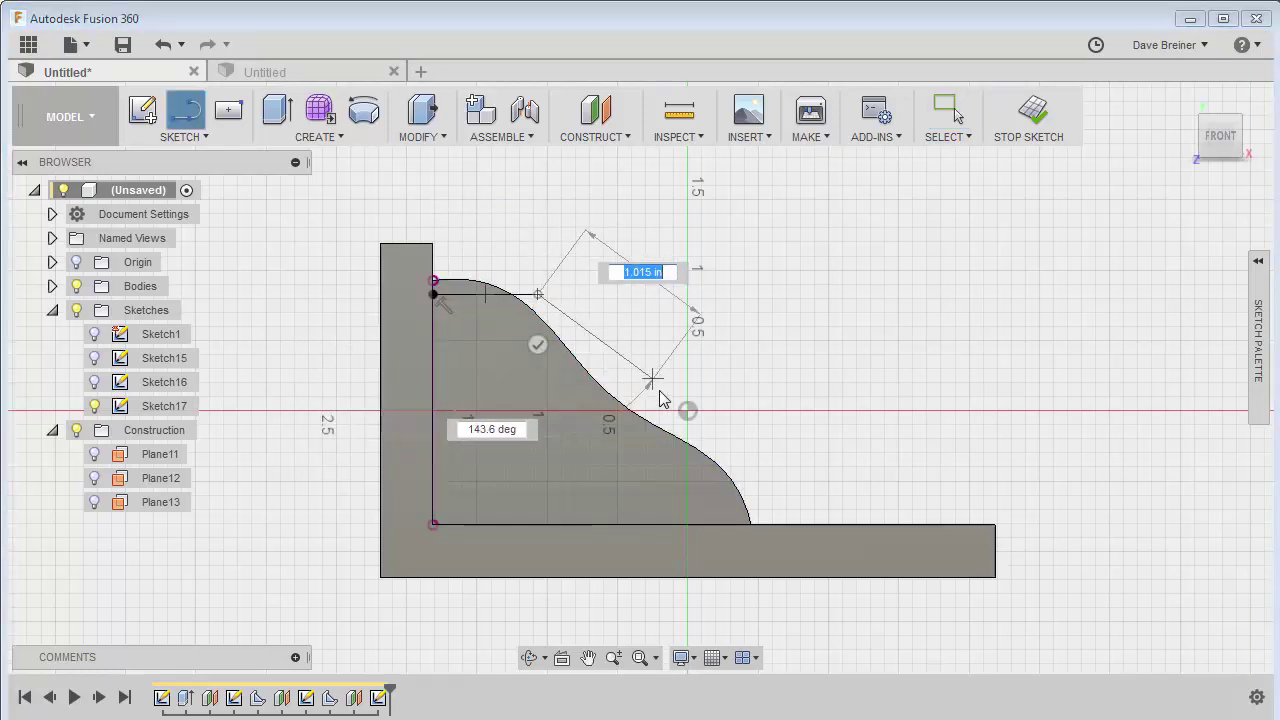
click(724, 439)
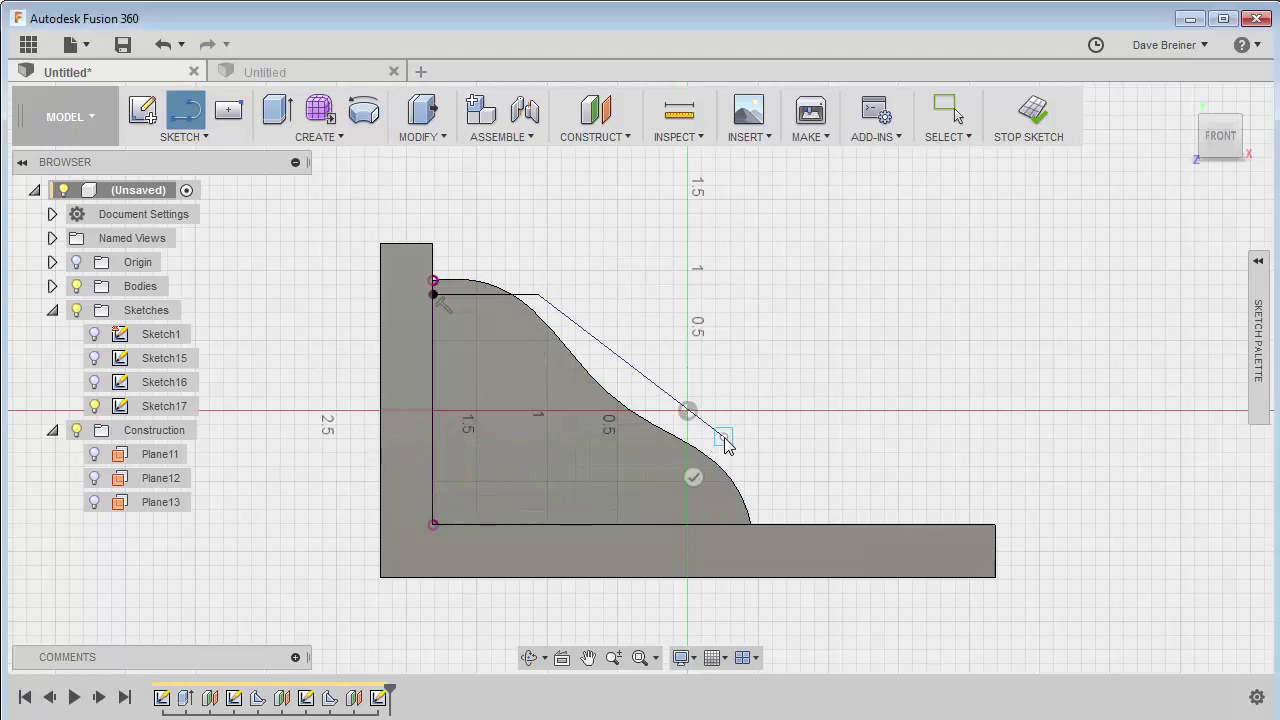
click(729, 525)
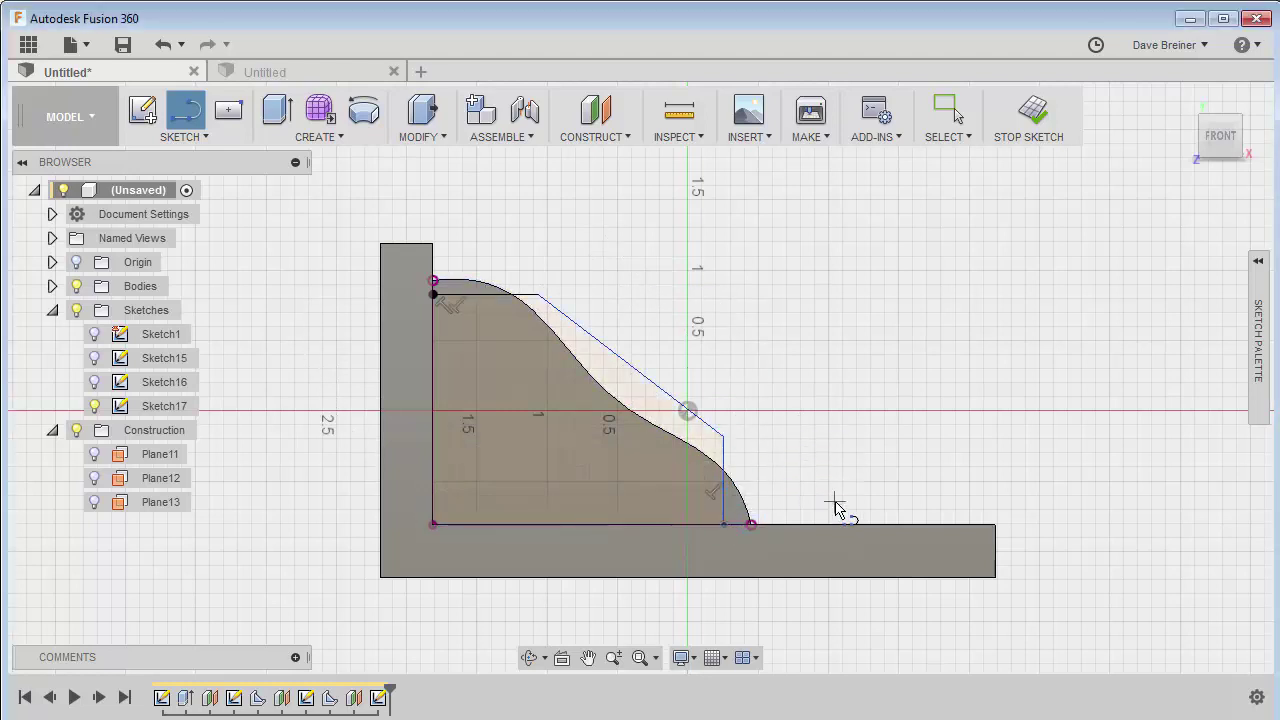
click(1036, 112)
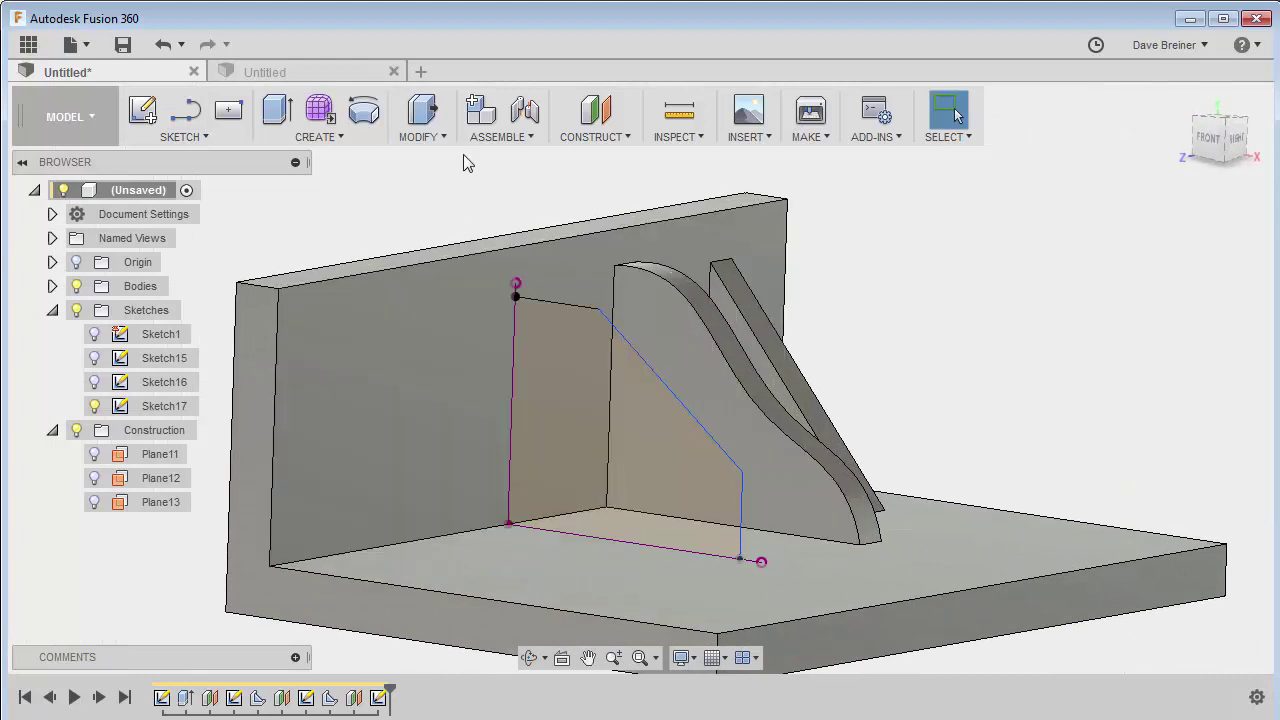
Create a rib from the line chain with Symmetric thickness of 0.25 in and the Depth option at 0.125 in
click(312, 137)
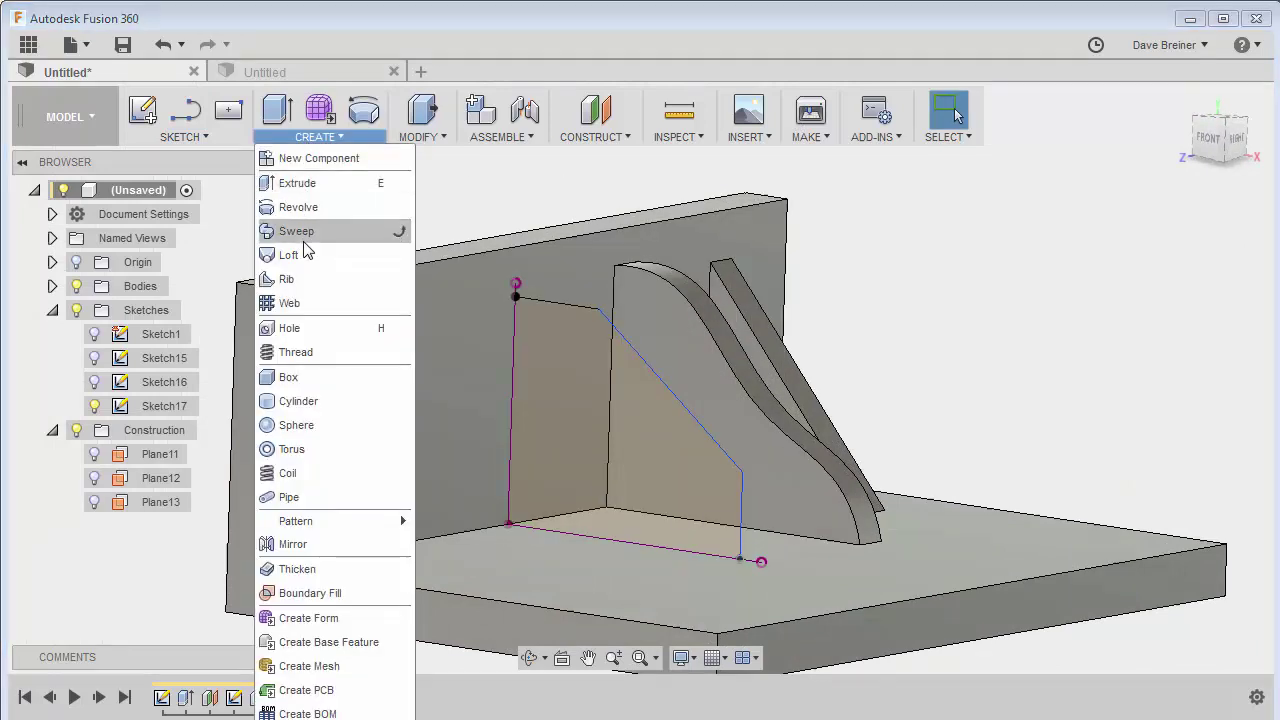
click(288, 280)
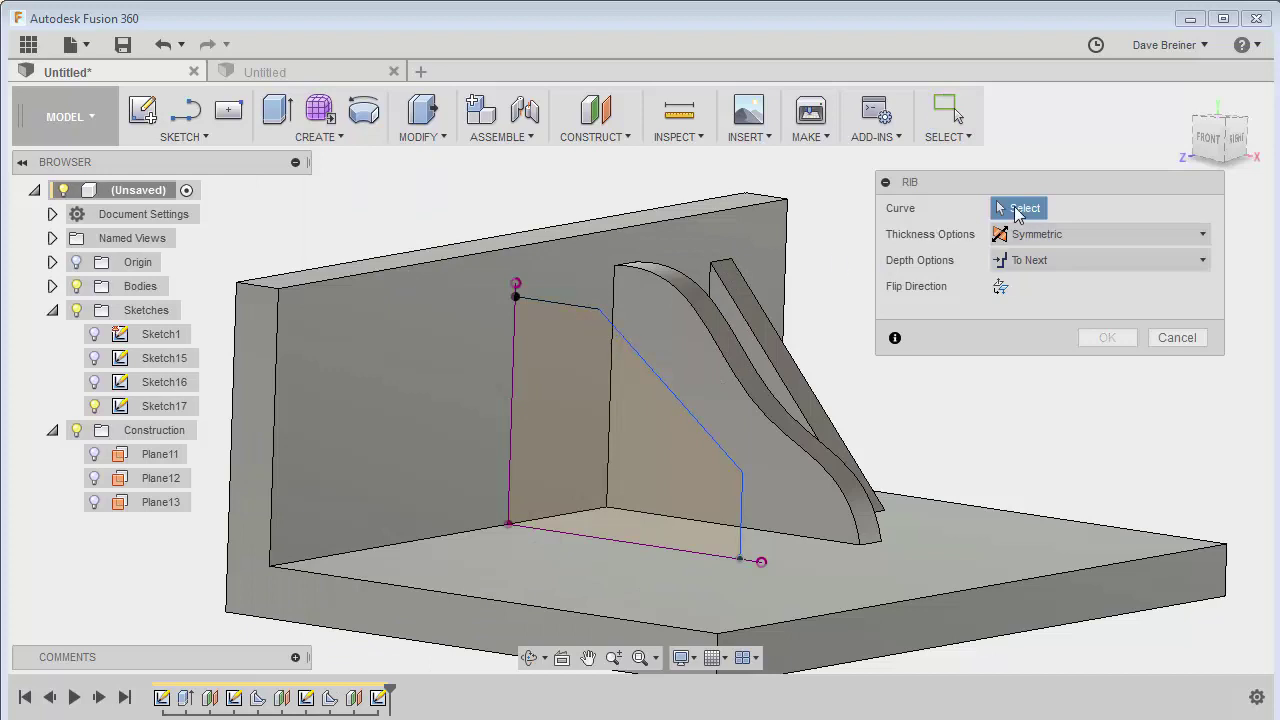
click(634, 358)
shift+middle_drag(634, 358, 407, 185)
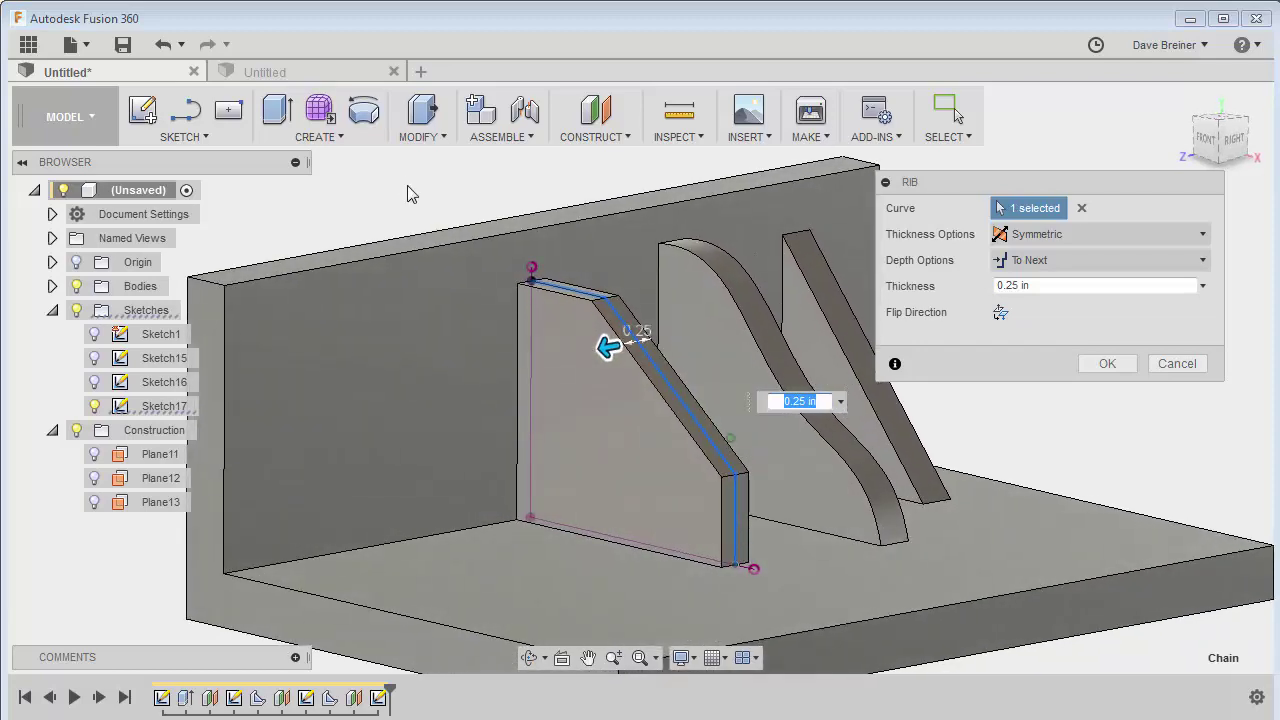
click(1063, 261)
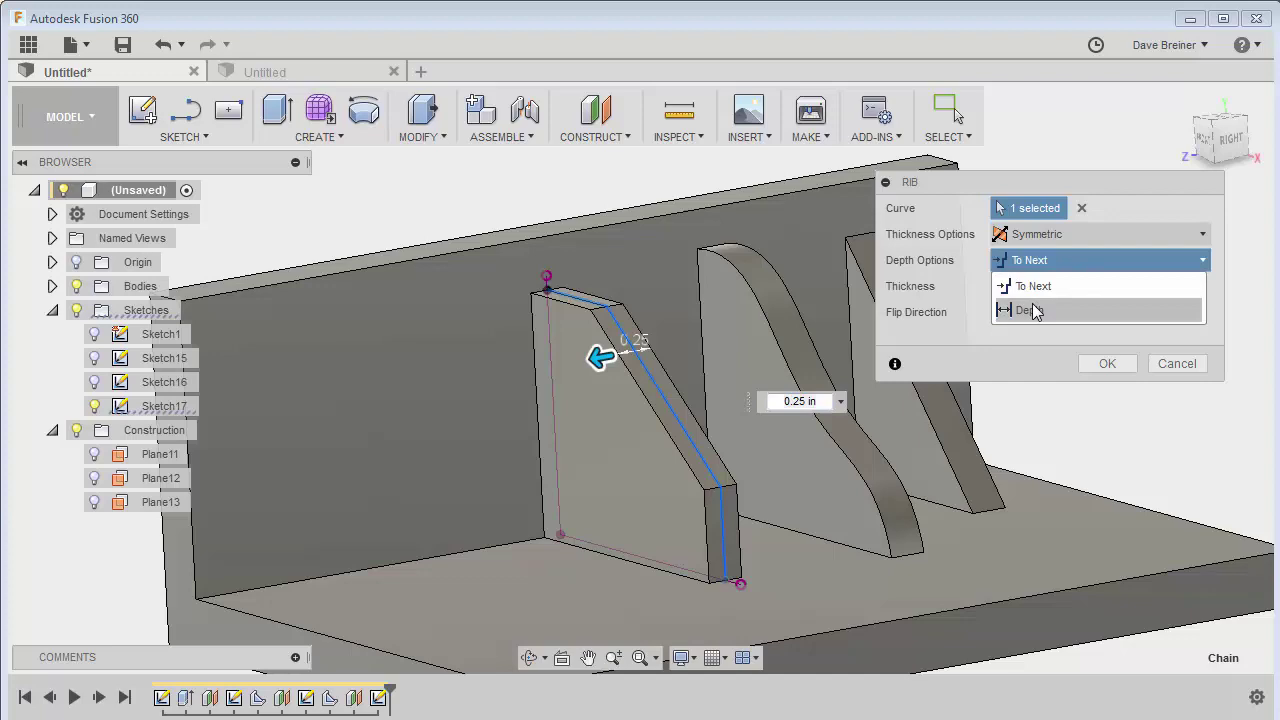
click(1036, 311)
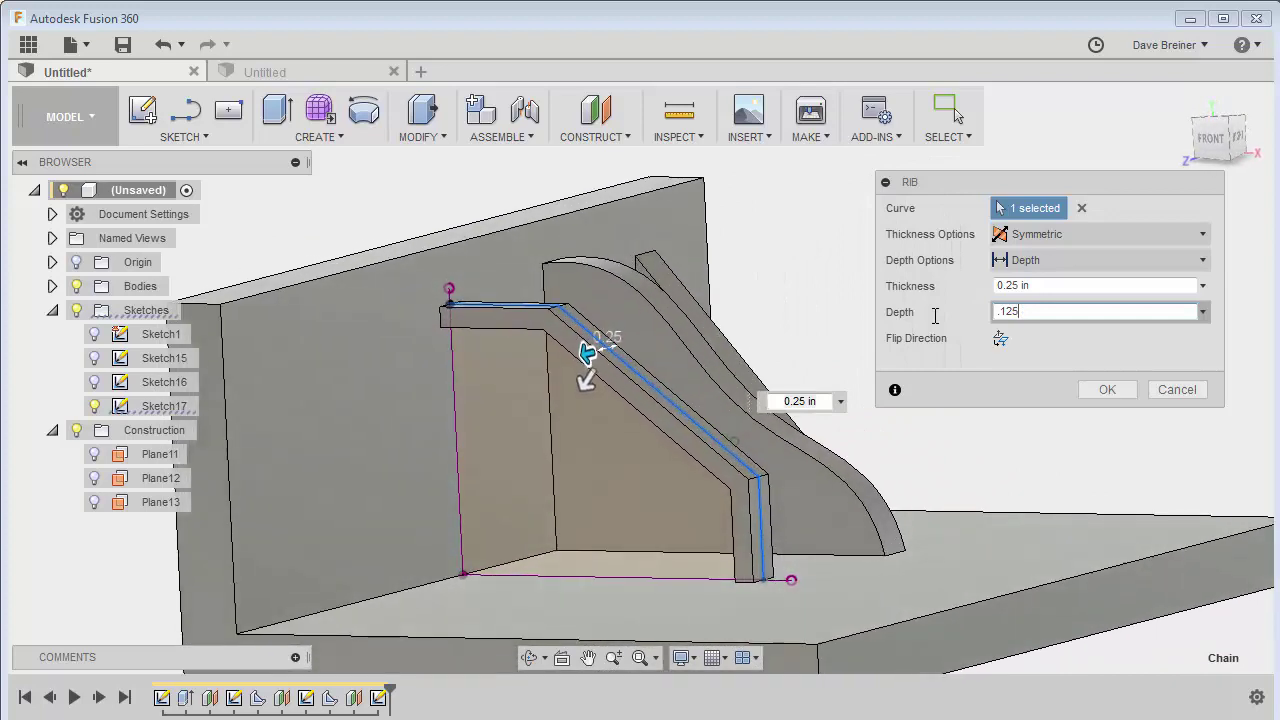
click(1107, 389)
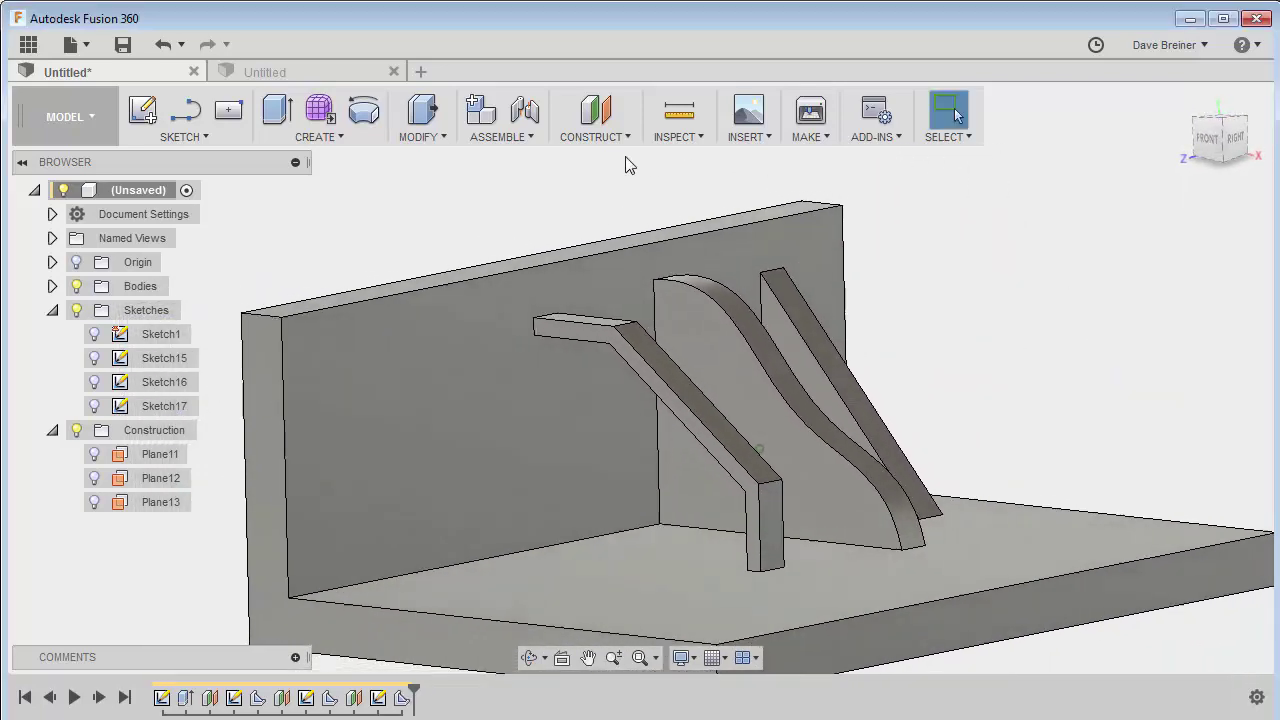
Create a fourth offset plane about -1.555 in from the L-shaped end face, in front of the angular rib
click(597, 112)
click(289, 406)
drag(281, 406, 403, 331)
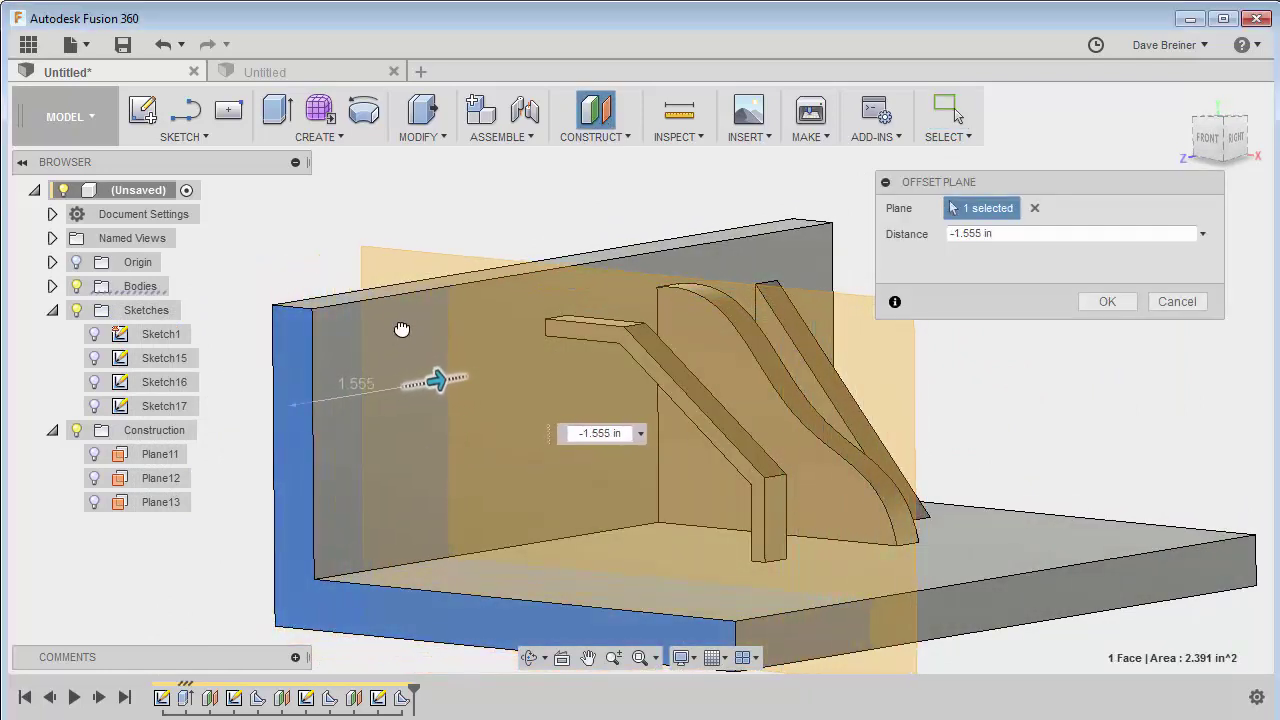
click(1110, 302)
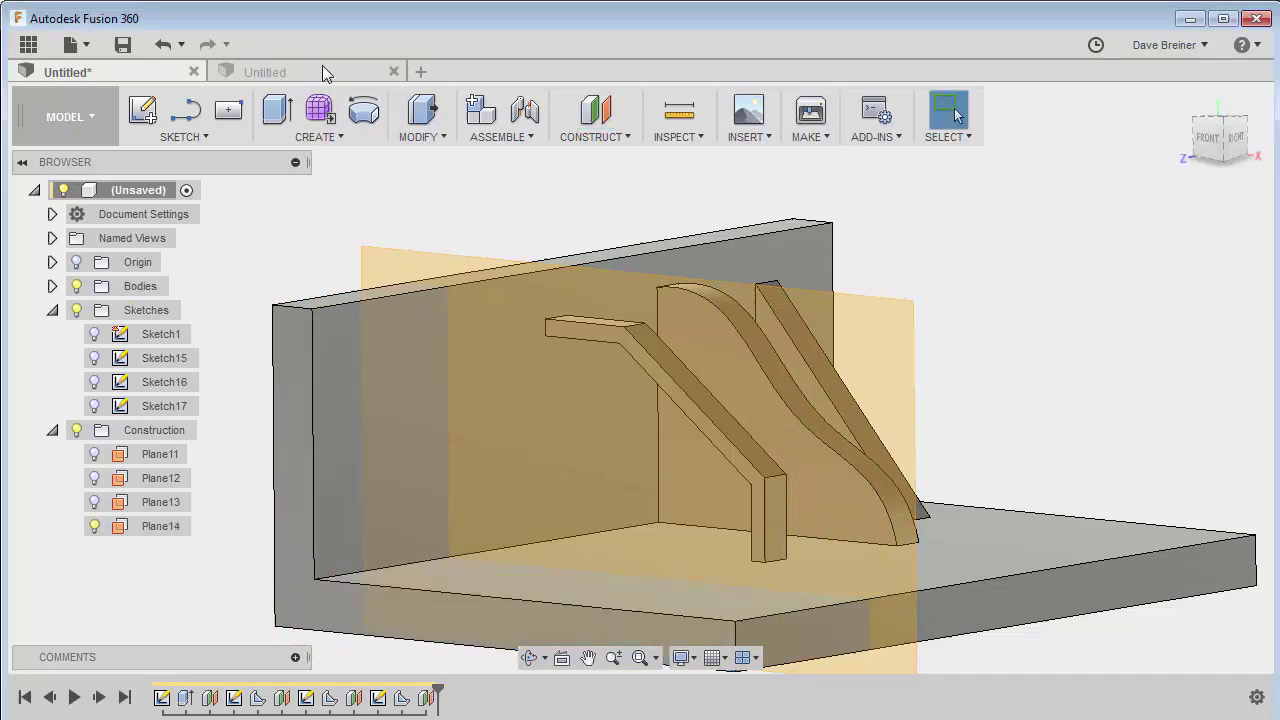
Sketch an open diagonal line about 1.5 in long on the fourth offset plane, its ends short of the upright wall and base, and finish the sketch
click(142, 110)
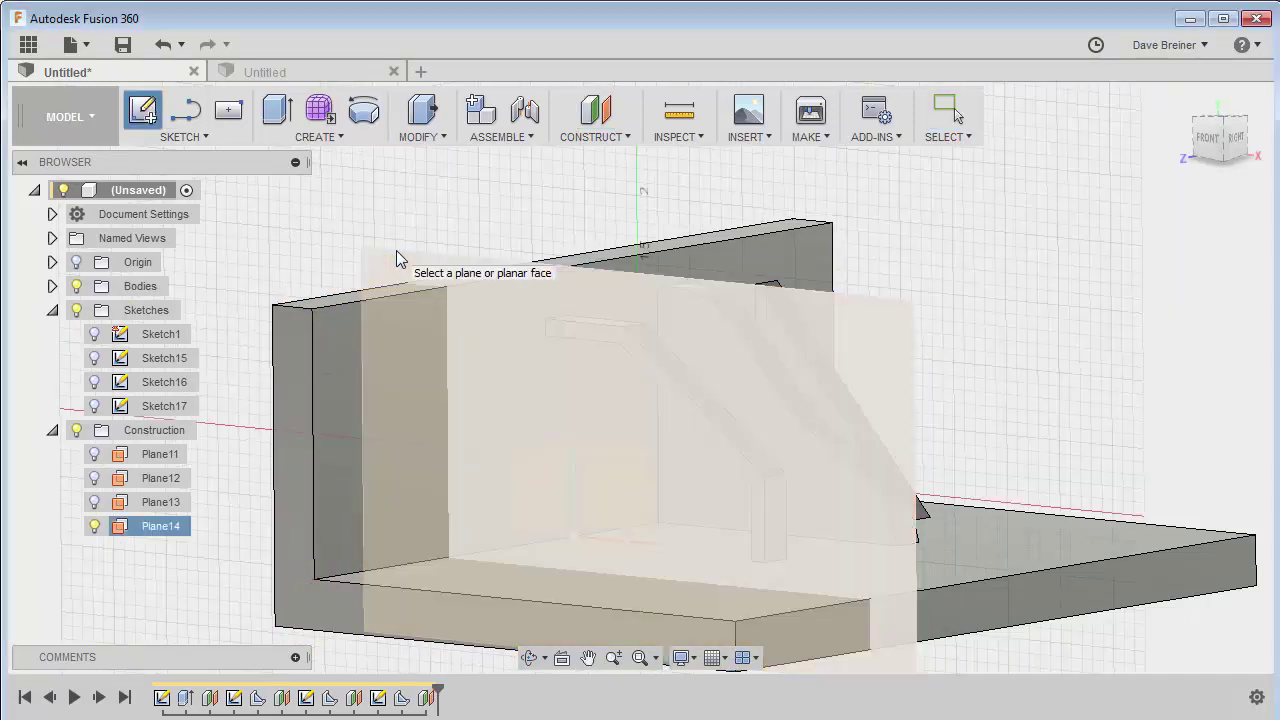
click(396, 250)
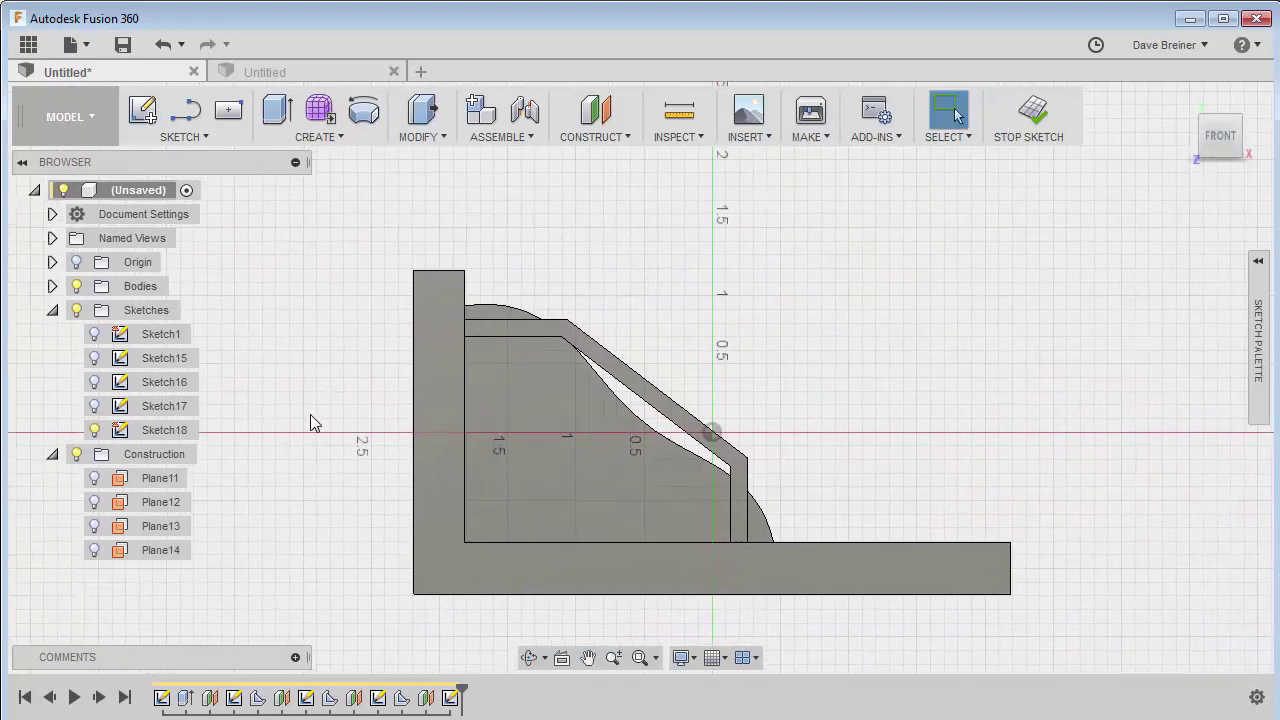
key(s)
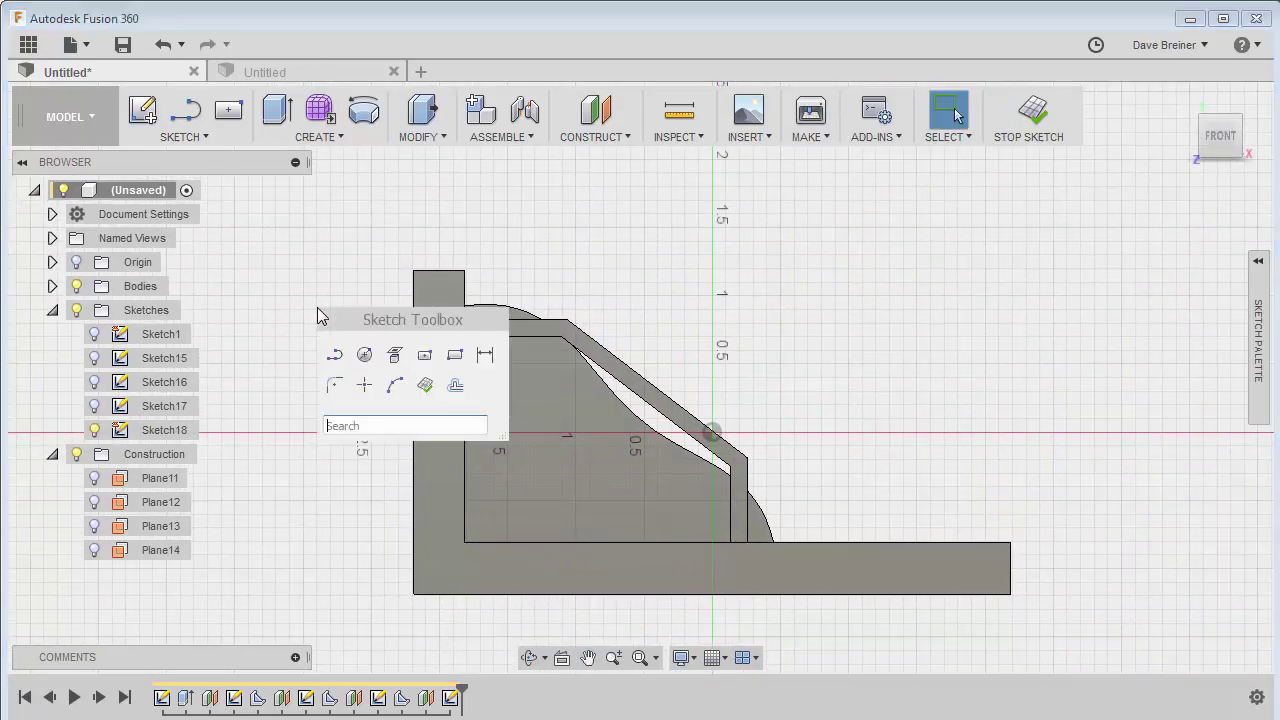
click(334, 354)
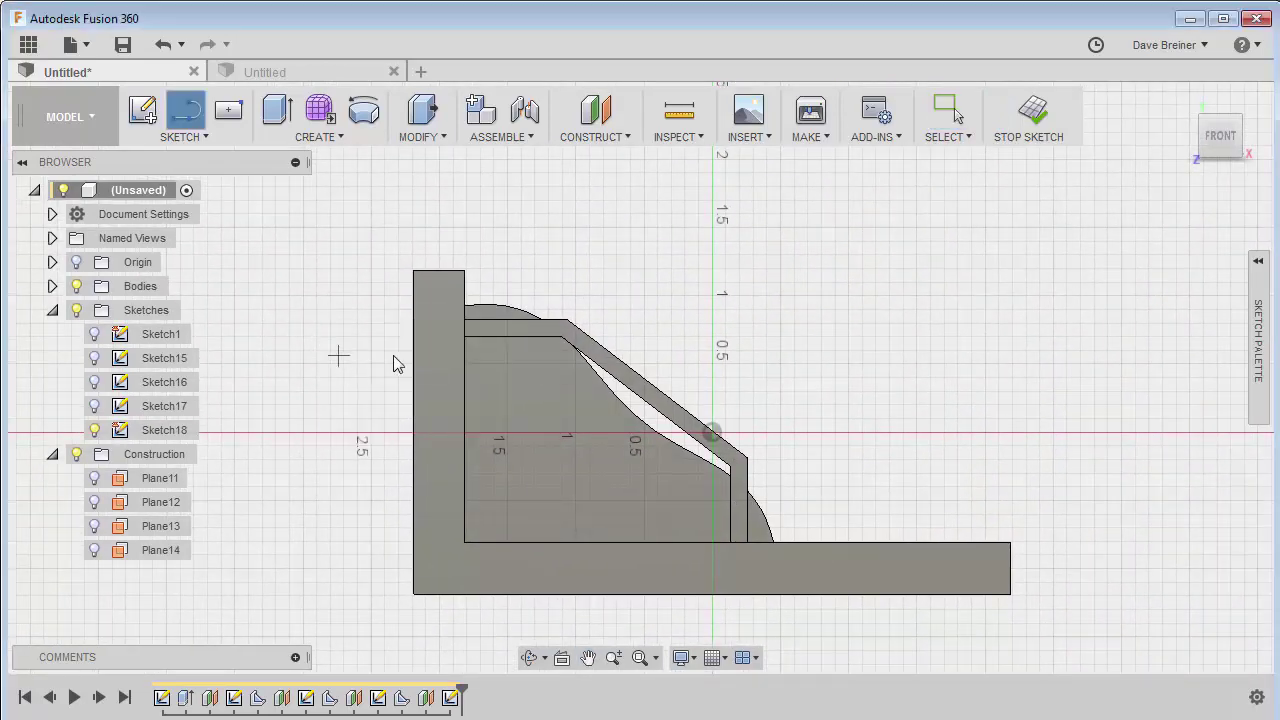
click(525, 360)
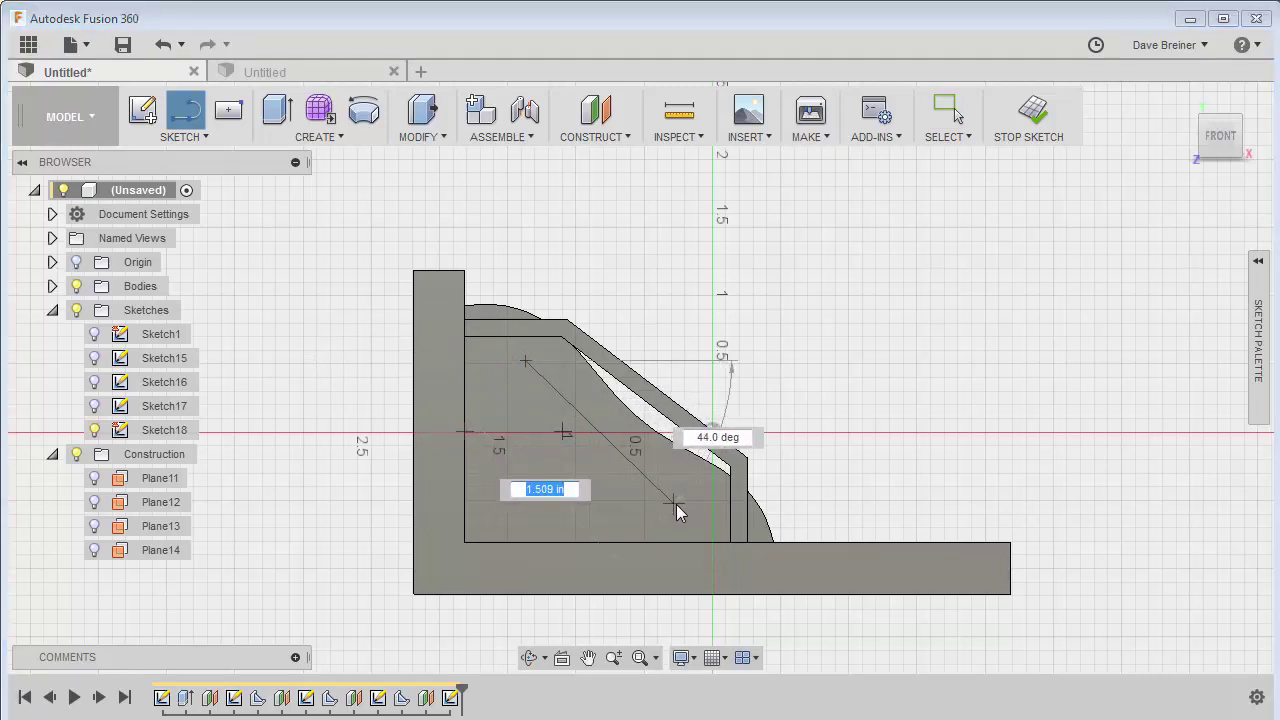
click(666, 503)
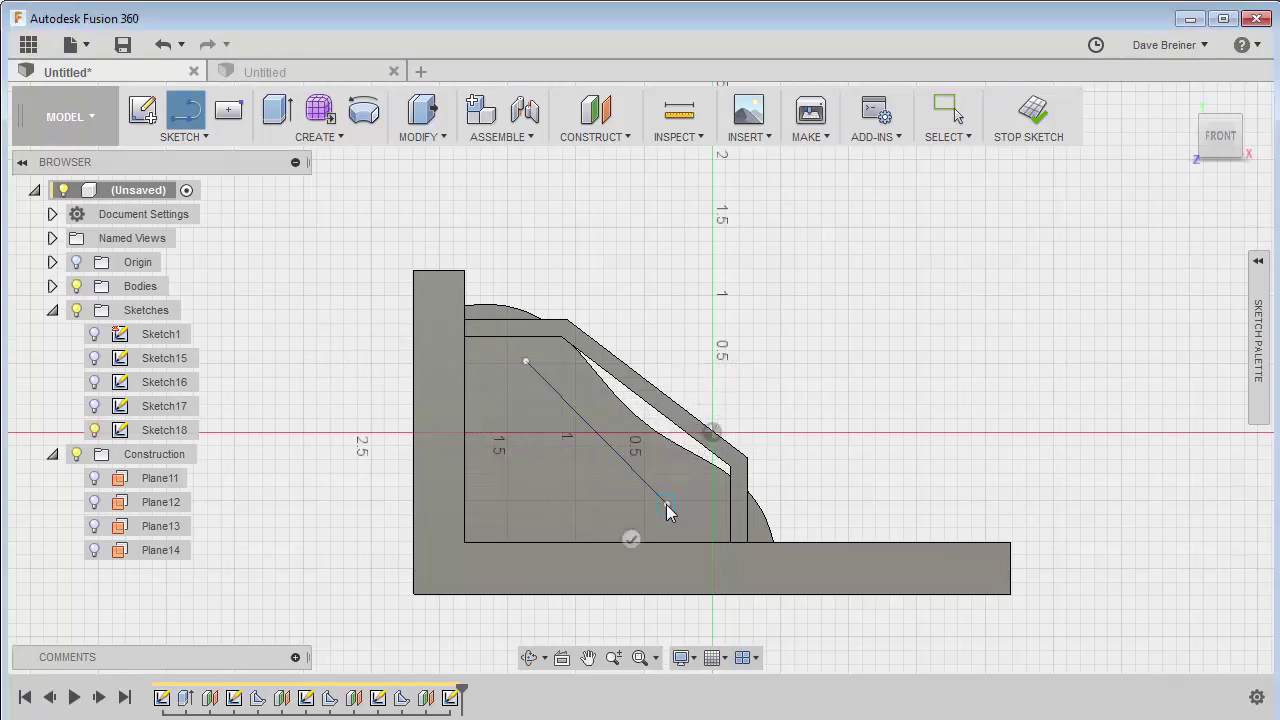
right_click(762, 507)
click(820, 507)
shift+middle_drag(957, 331, 1007, 252)
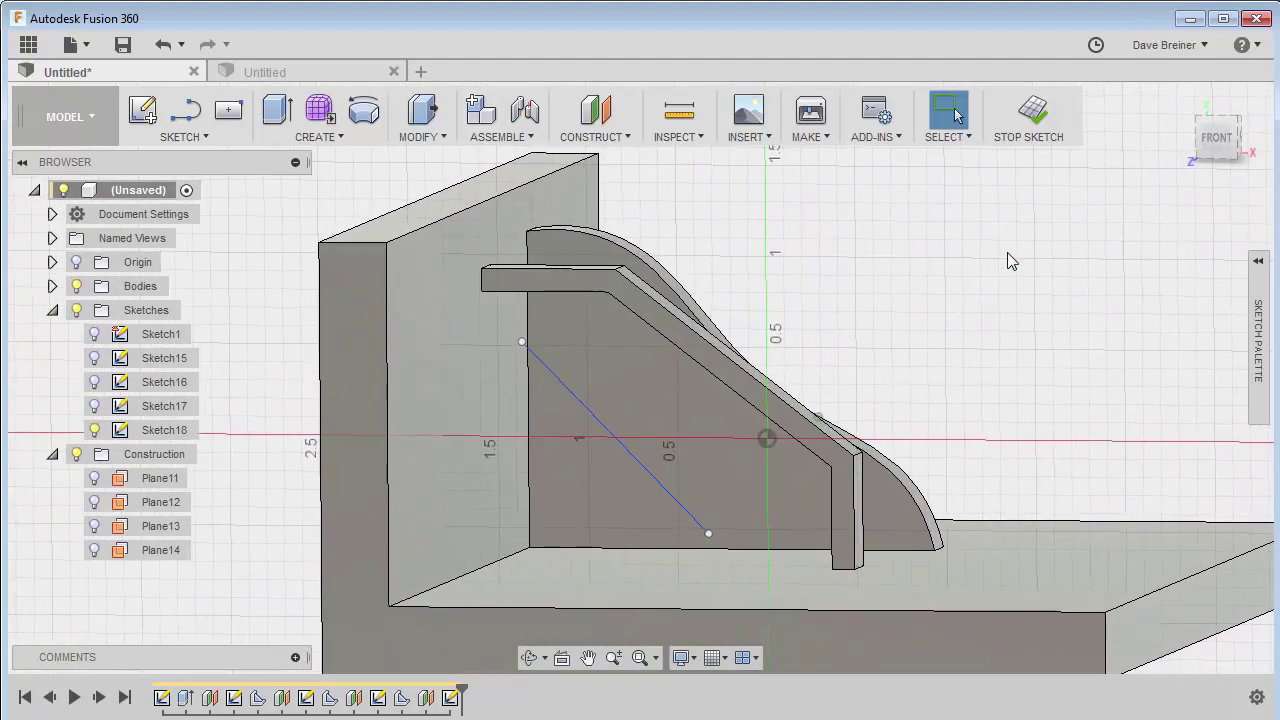
click(1028, 110)
Set up a rib from the diagonal line with Symmetric thickness of 0.25 in and the To Next depth option
click(346, 137)
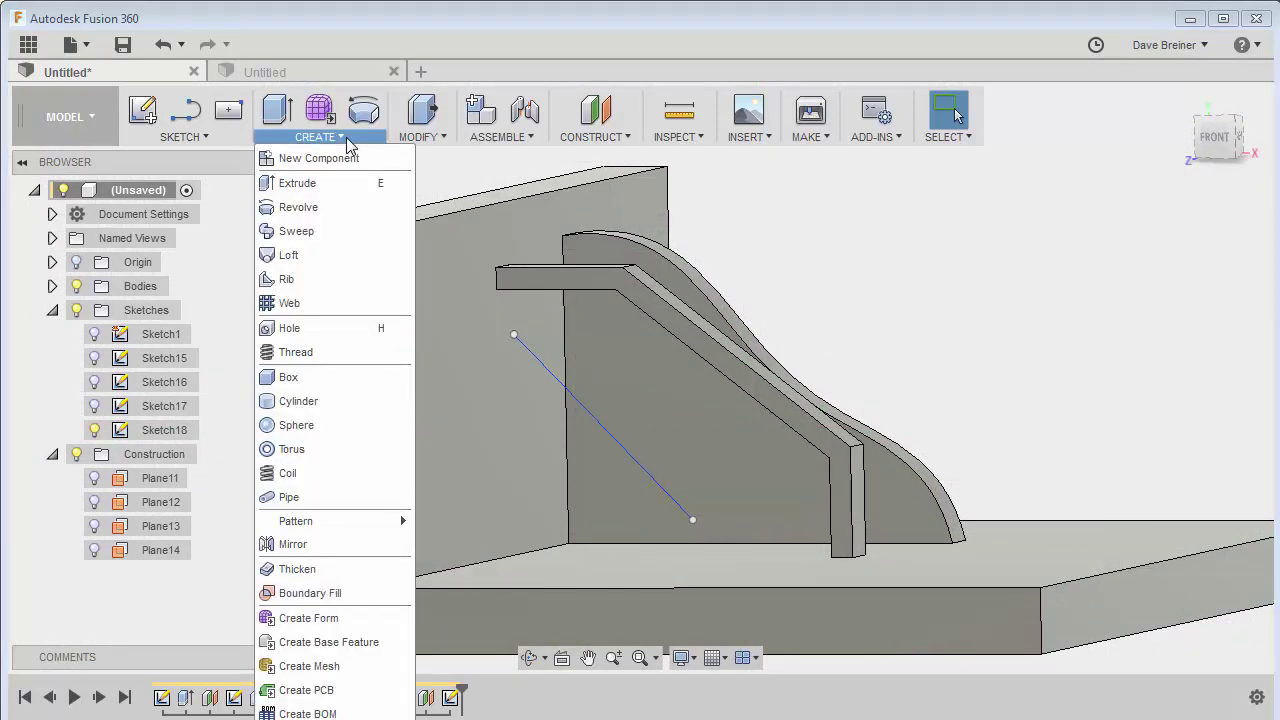
click(288, 280)
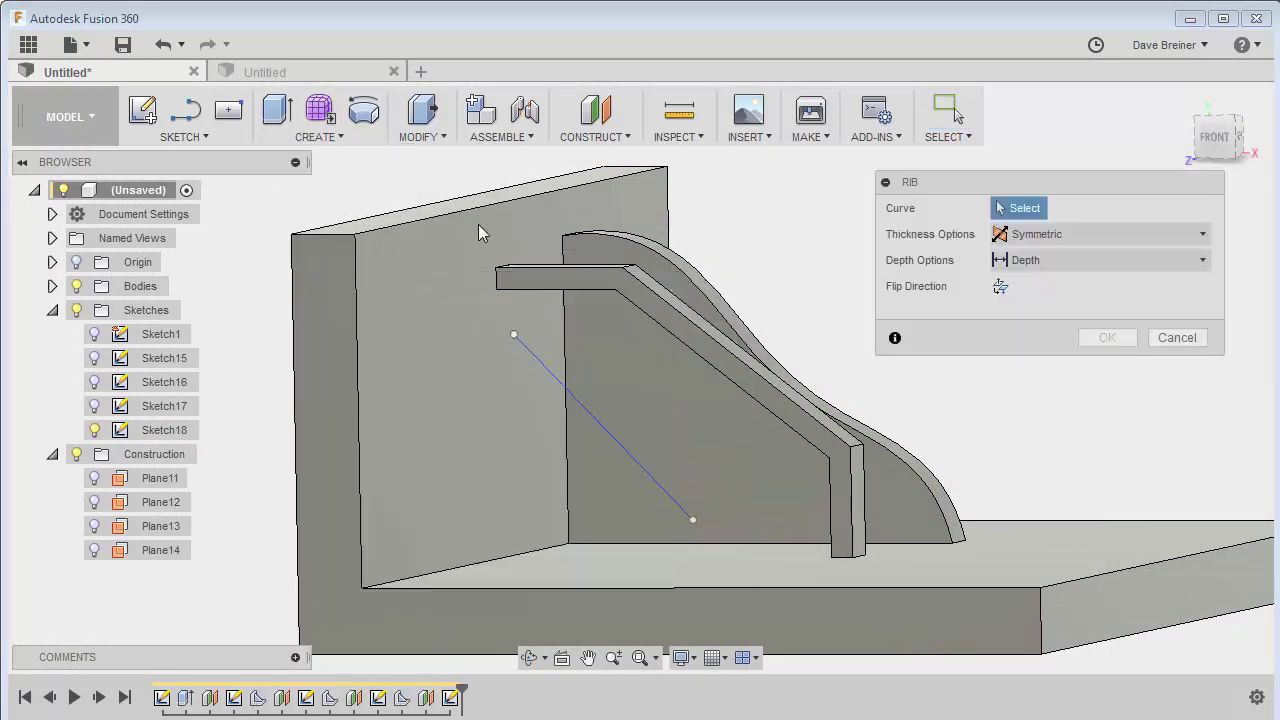
click(603, 428)
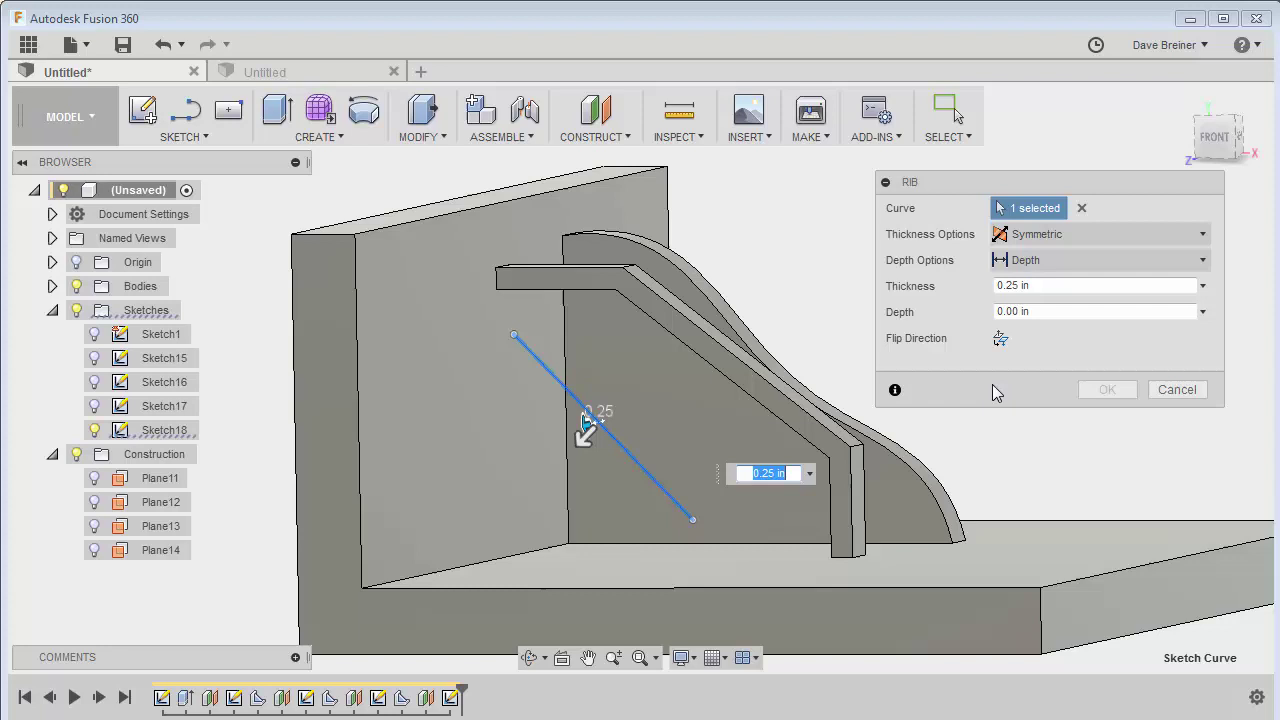
click(1065, 260)
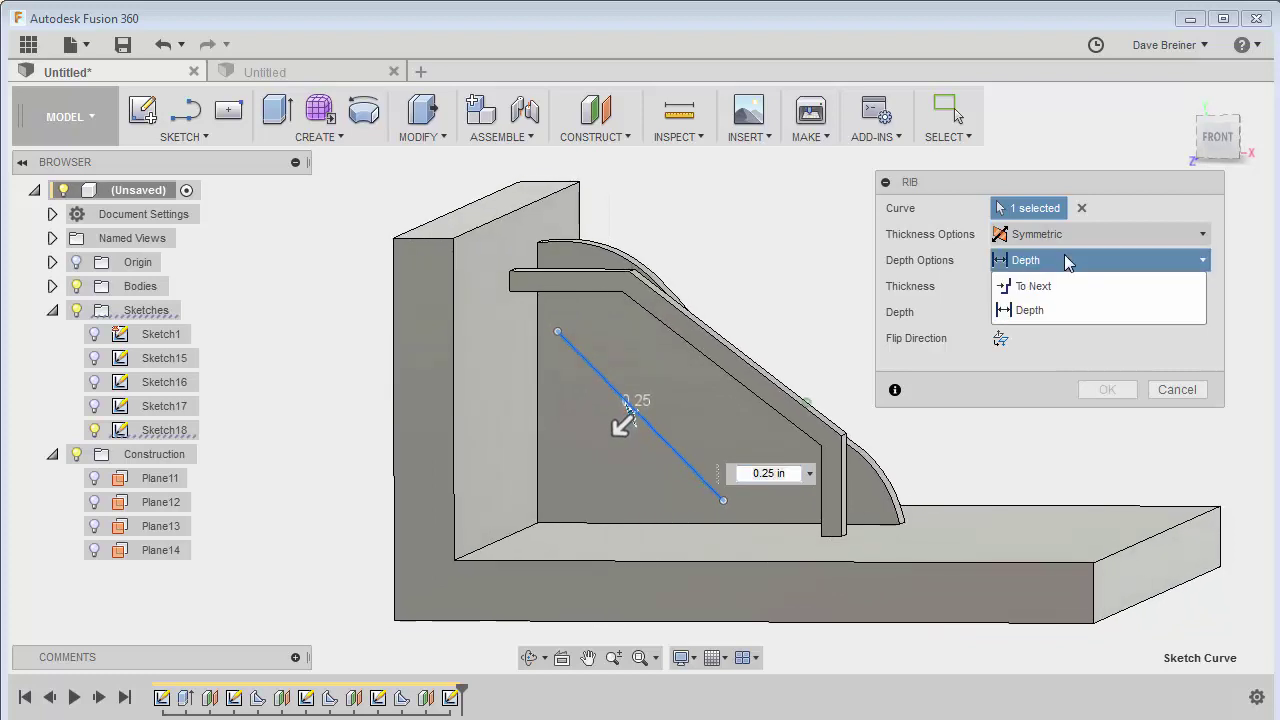
click(1046, 286)
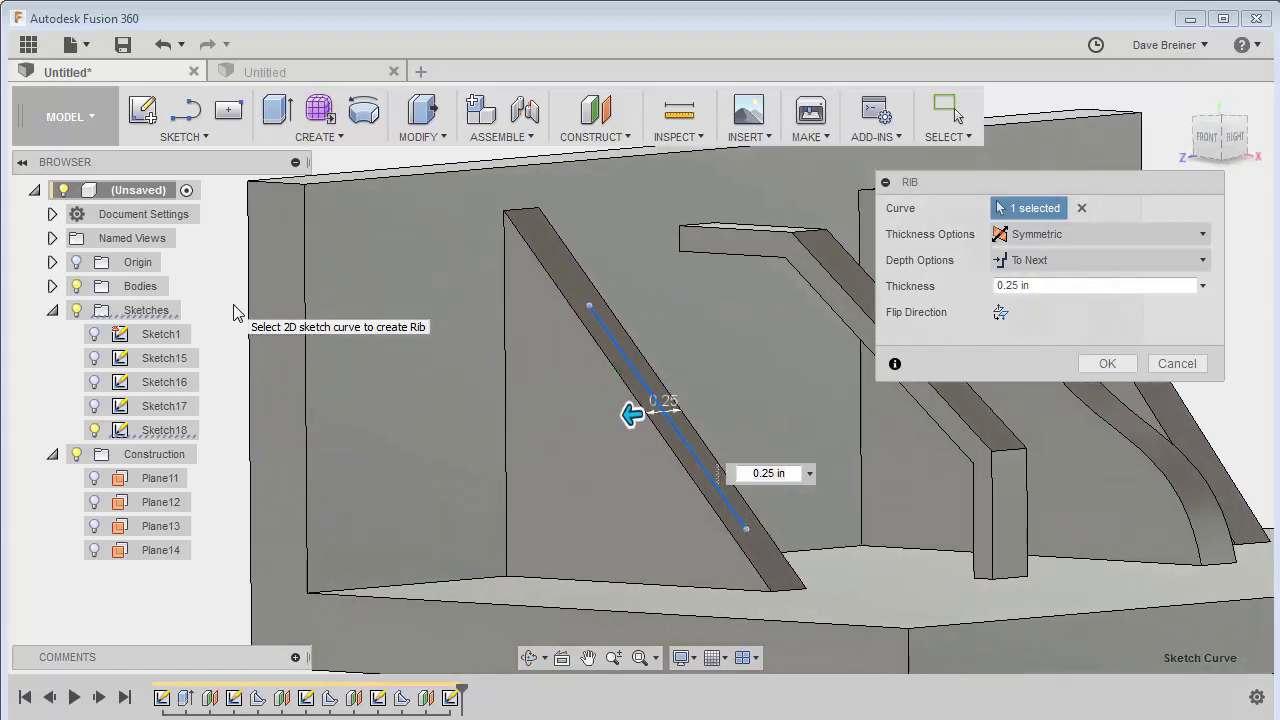
Try the rib's Depth option at 0.125 in for comparison, and create the rib with To Next instead
click(1036, 262)
click(1030, 311)
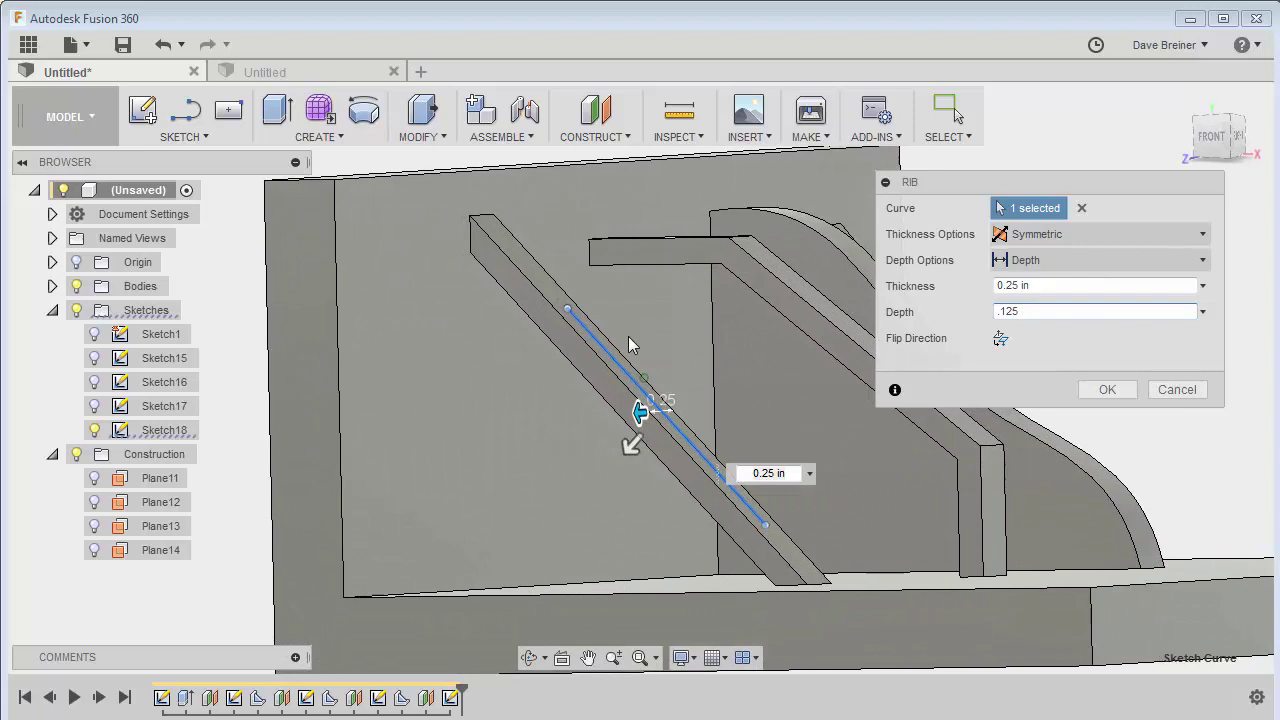
click(1060, 262)
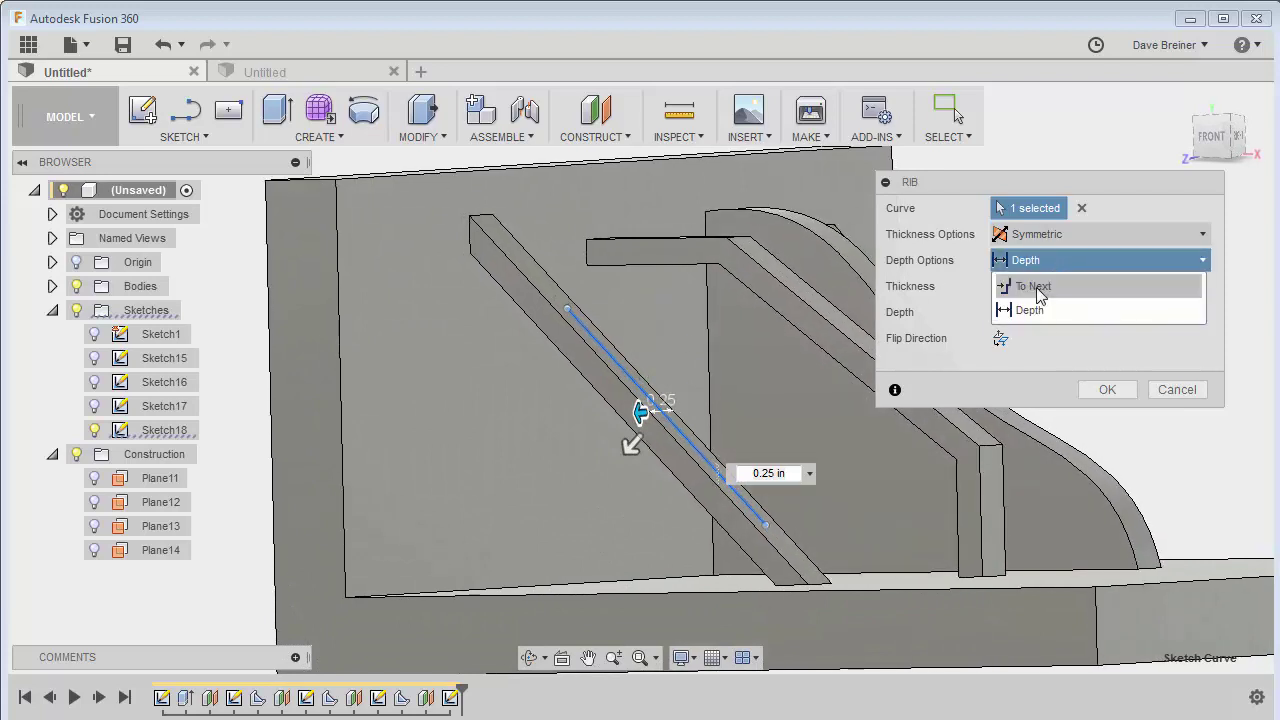
click(1030, 286)
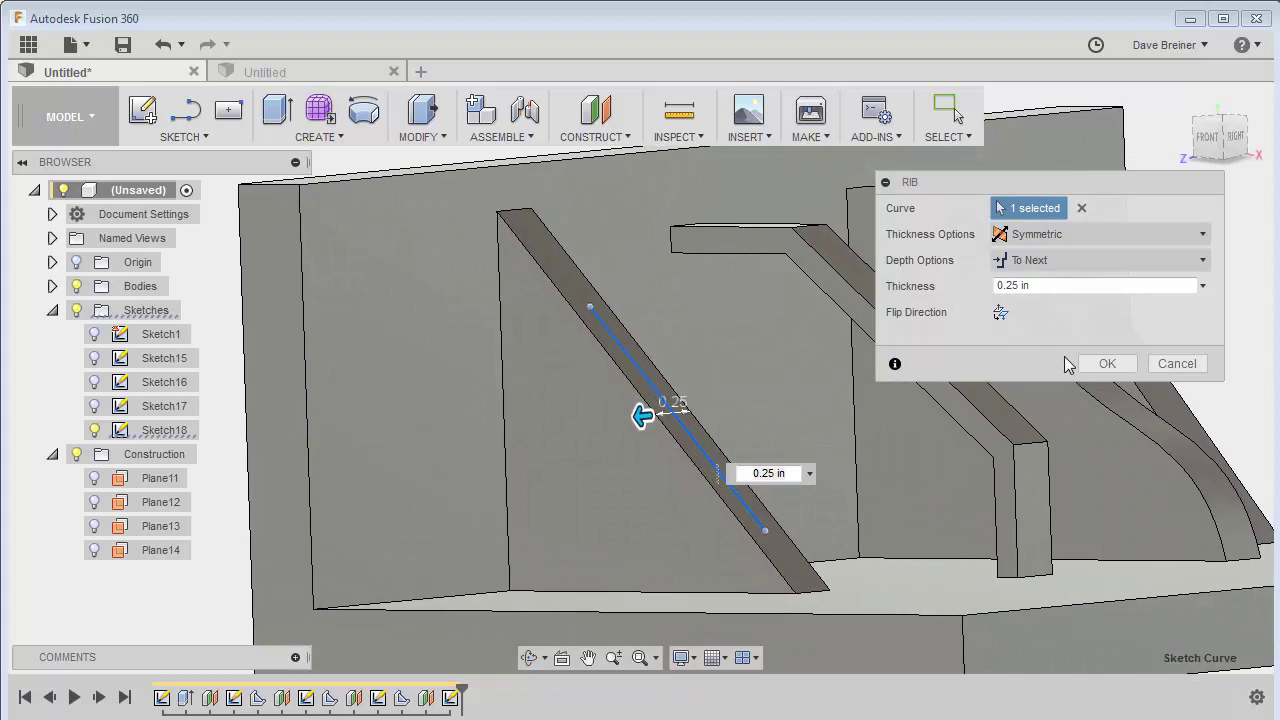
click(1133, 368)
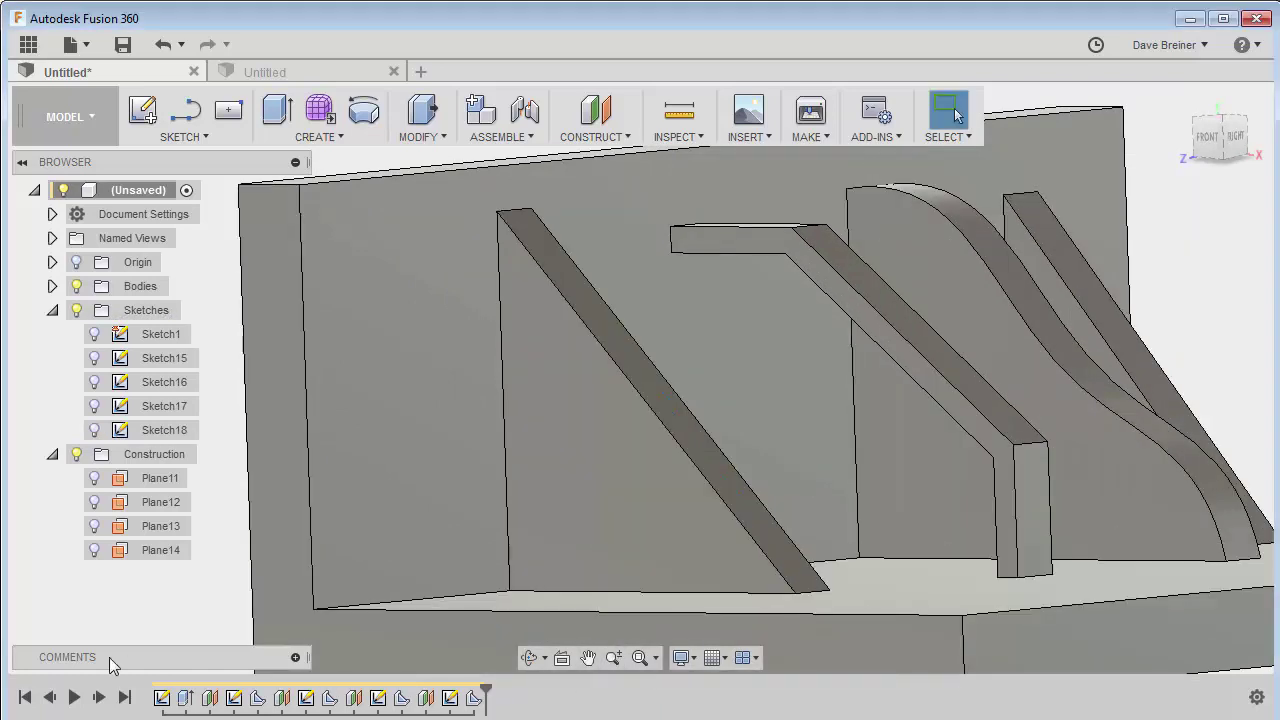
Roll the timeline back before the newest rib, show its sketch to examine the diagonal line from the front, and roll forward again
click(50, 698)
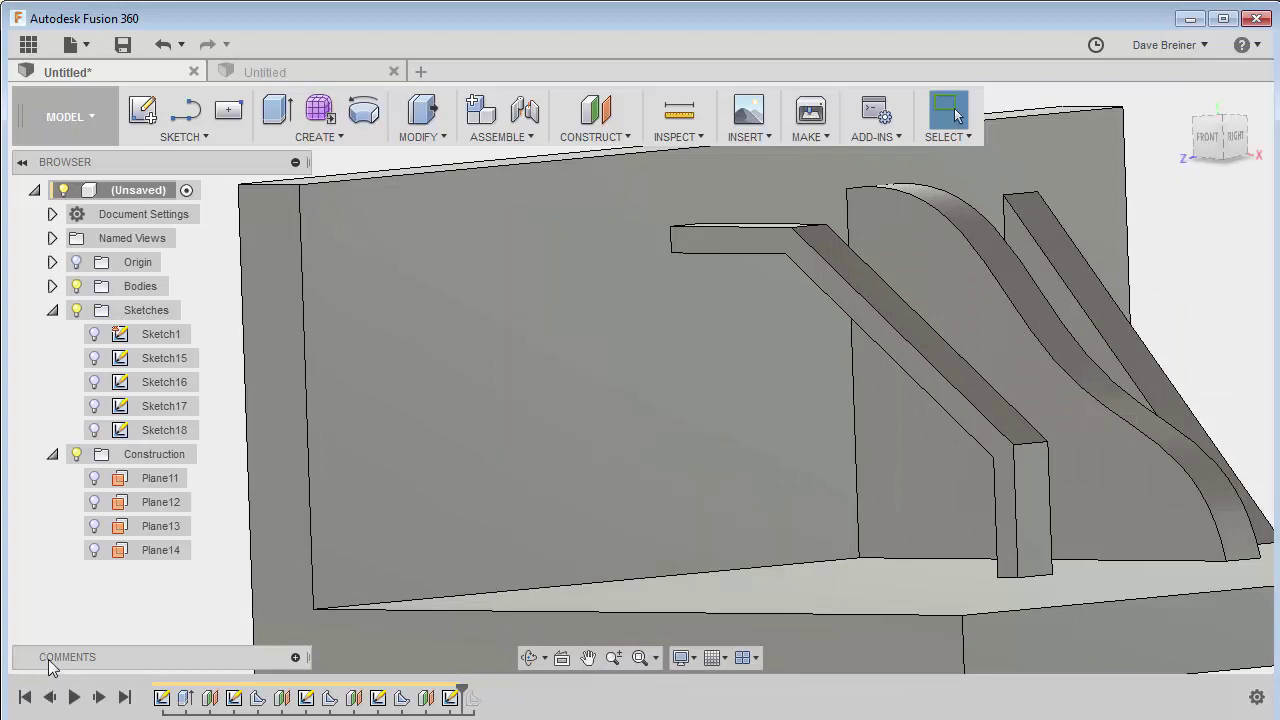
click(94, 430)
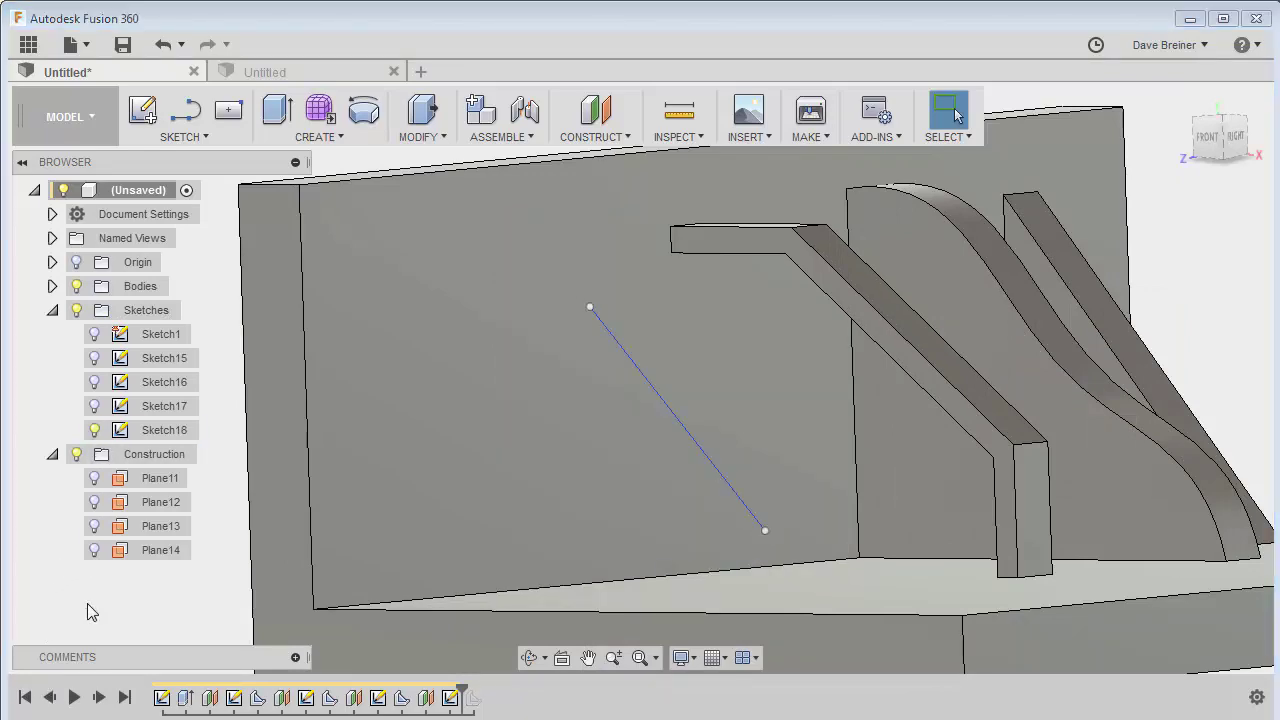
click(1216, 136)
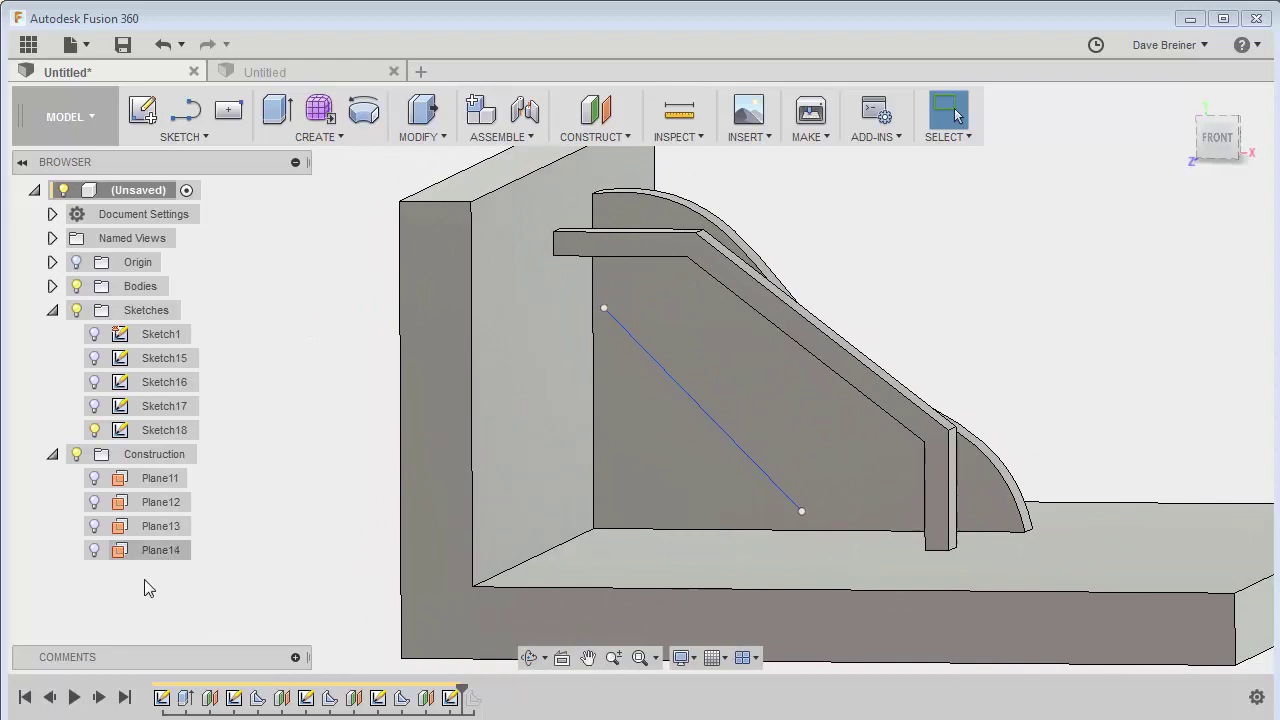
click(99, 697)
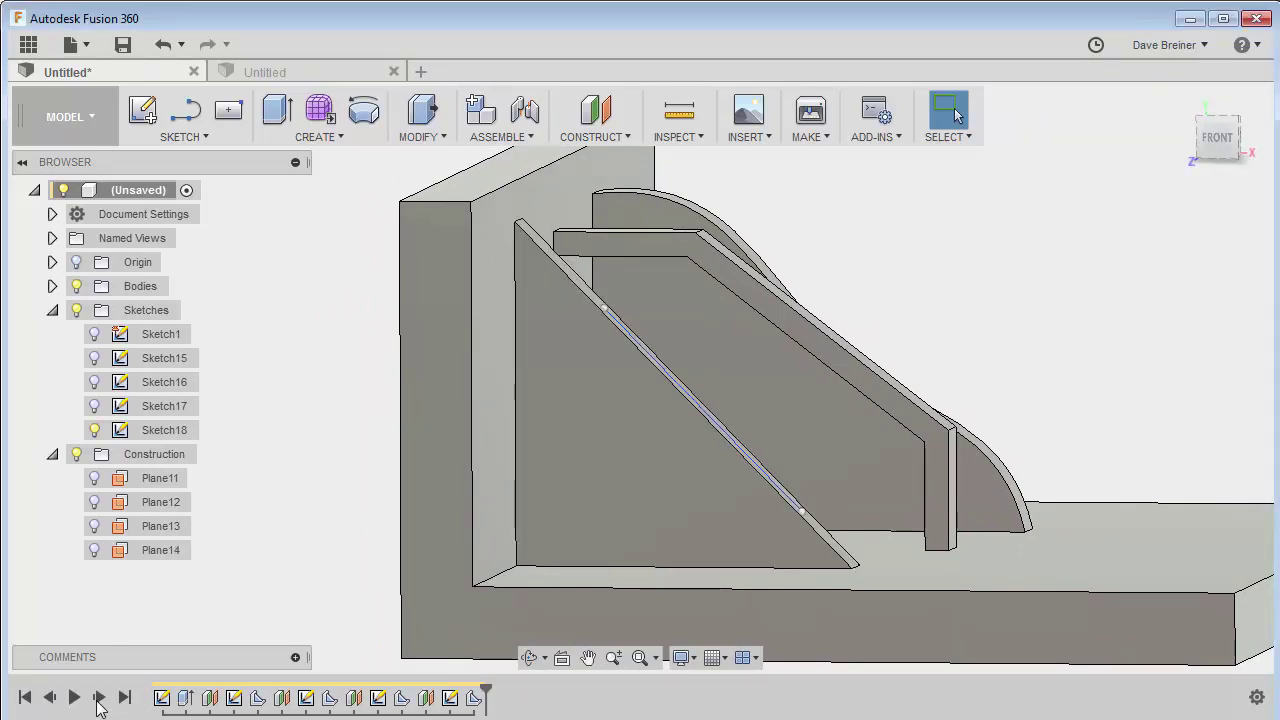